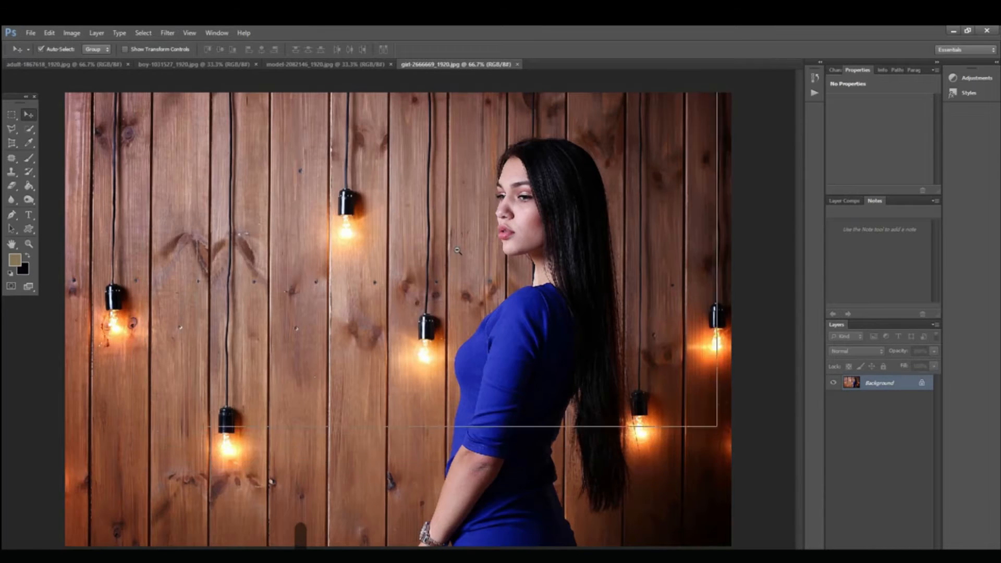
Step: Move the boy-1031527_1920.jpg document to the end of the row of open documents
key("ctrl+minus")
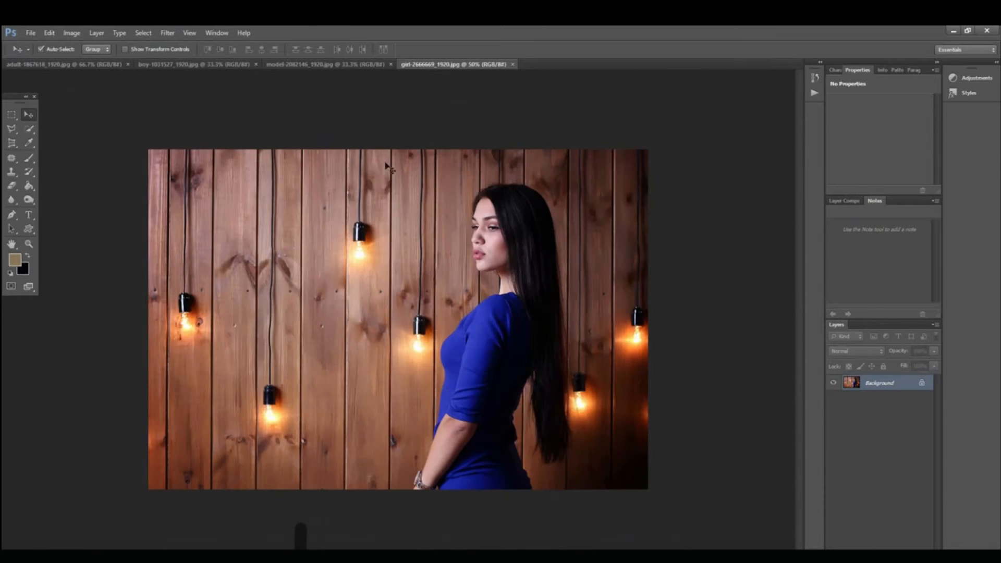
left_click(342, 65)
left_click_drag(211, 67, 527, 62)
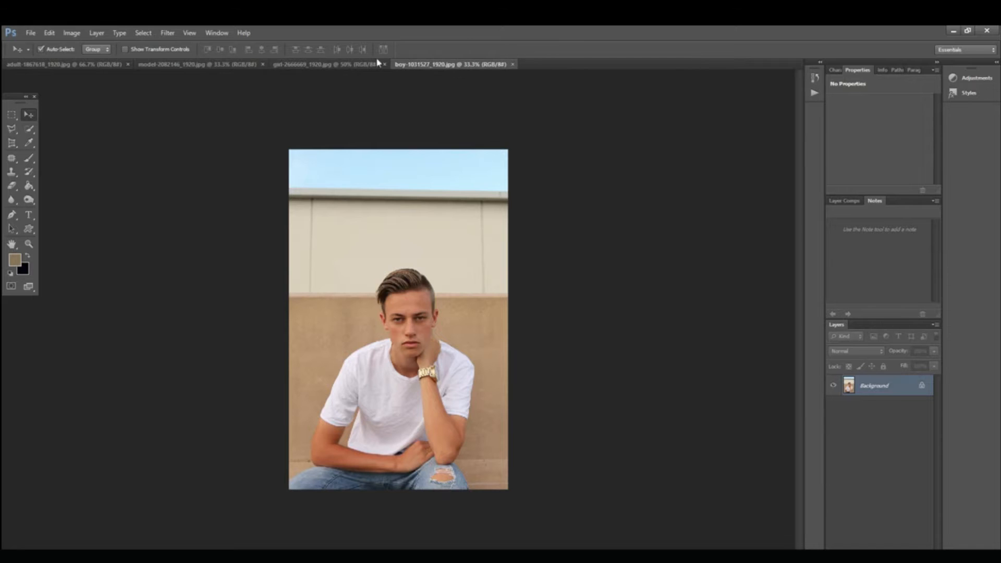
Step: Add a Hue/Saturation adjustment layer above the background of adult-1867618_1920.jpg
left_click(97, 66)
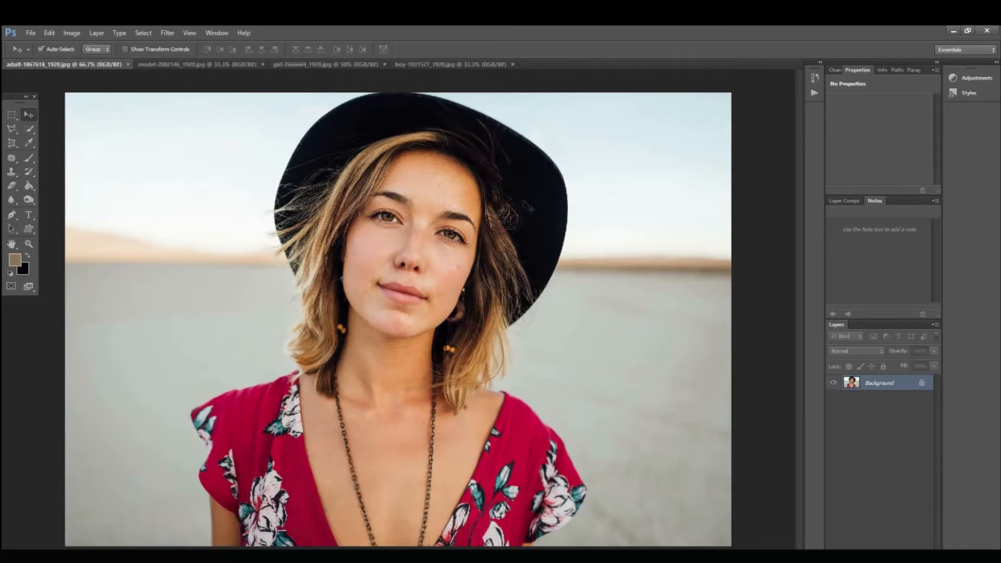
scroll(491, 364, "down", 2)
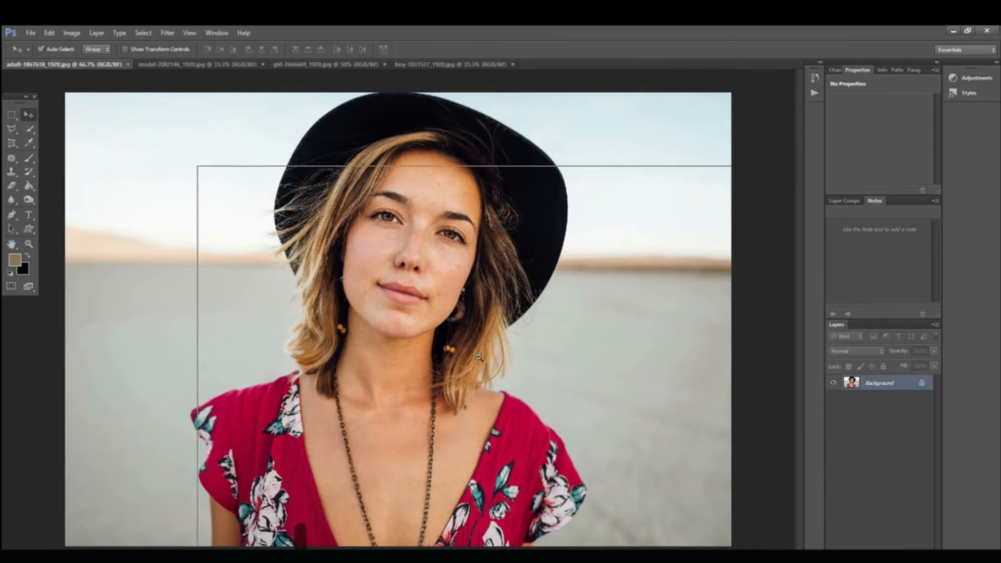
scroll(470, 363, "up", 1)
scroll(448, 364, "down", 1)
left_click(448, 364, "ctrl")
left_click_drag(447, 293, 449, 204)
left_click_drag(442, 335, 468, 311)
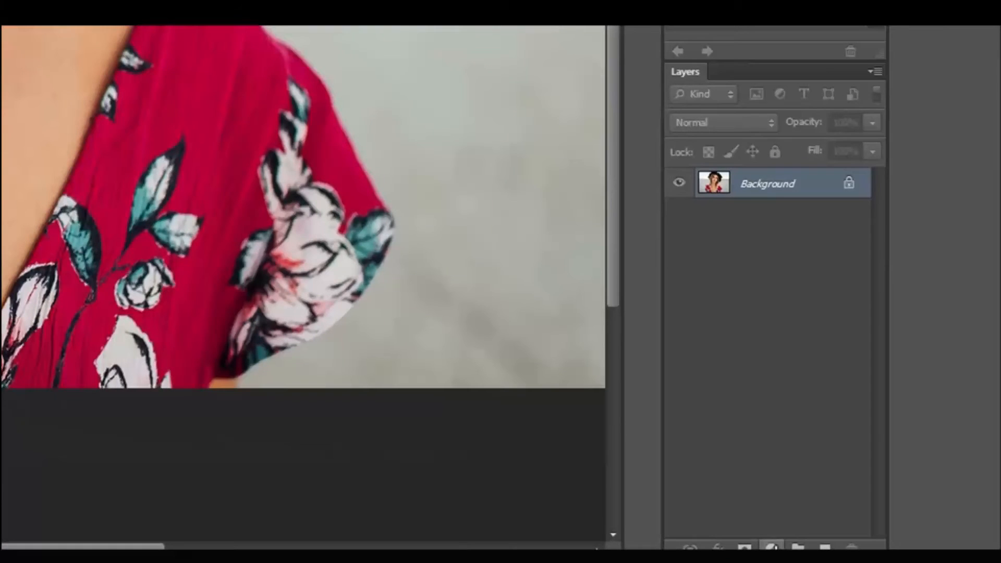
left_click(772, 547)
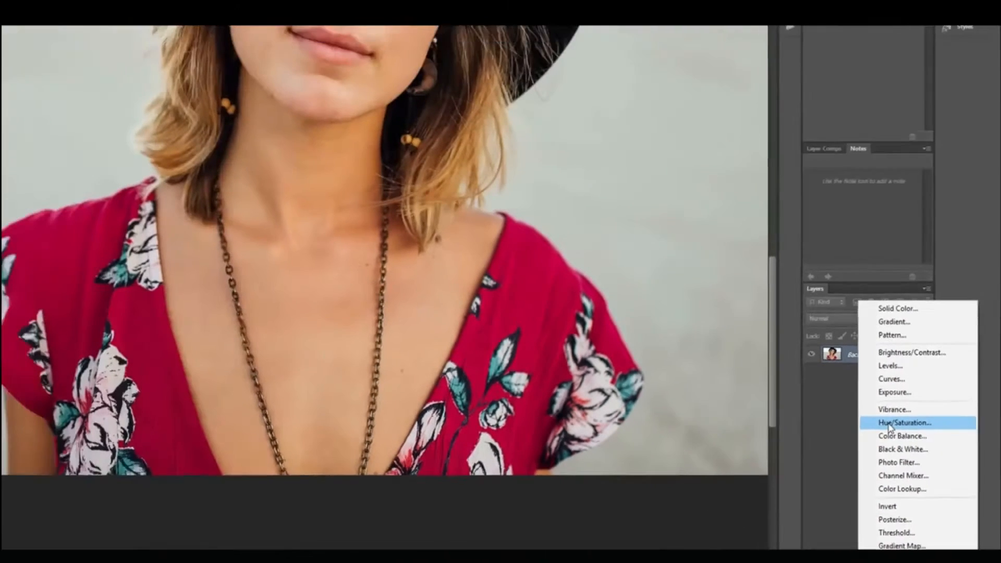
left_click(810, 300)
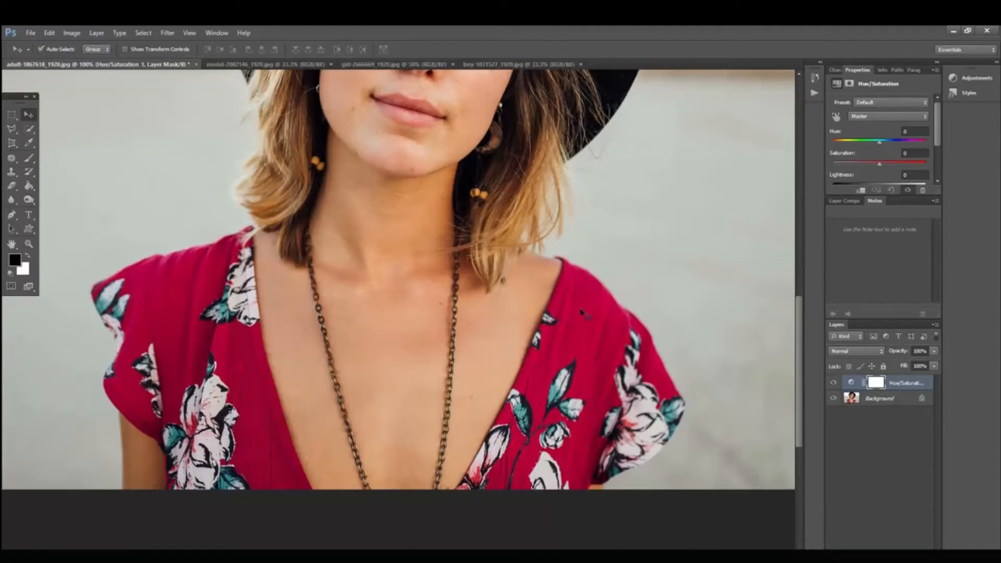
Step: Target Reds in the Hue/Saturation layer, add the dress color to the sampled range, and set hue -65 with saturation +6
left_click(876, 116)
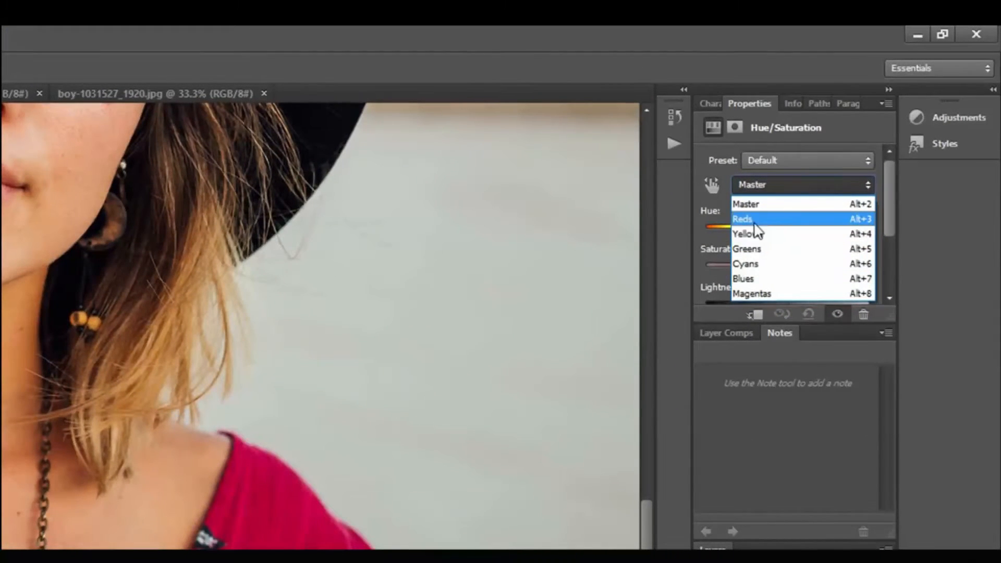
left_click(755, 223)
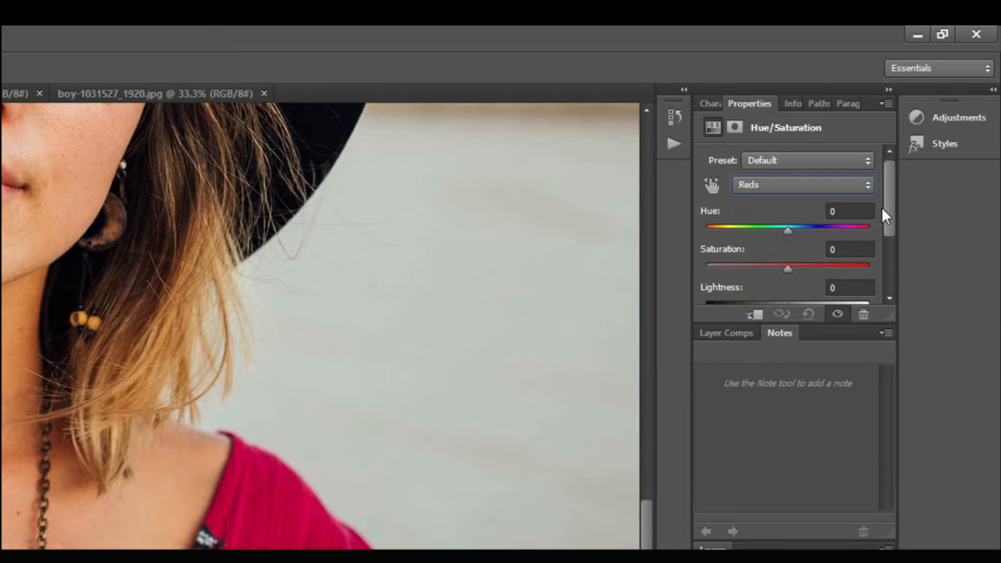
left_click_drag(888, 212, 890, 269)
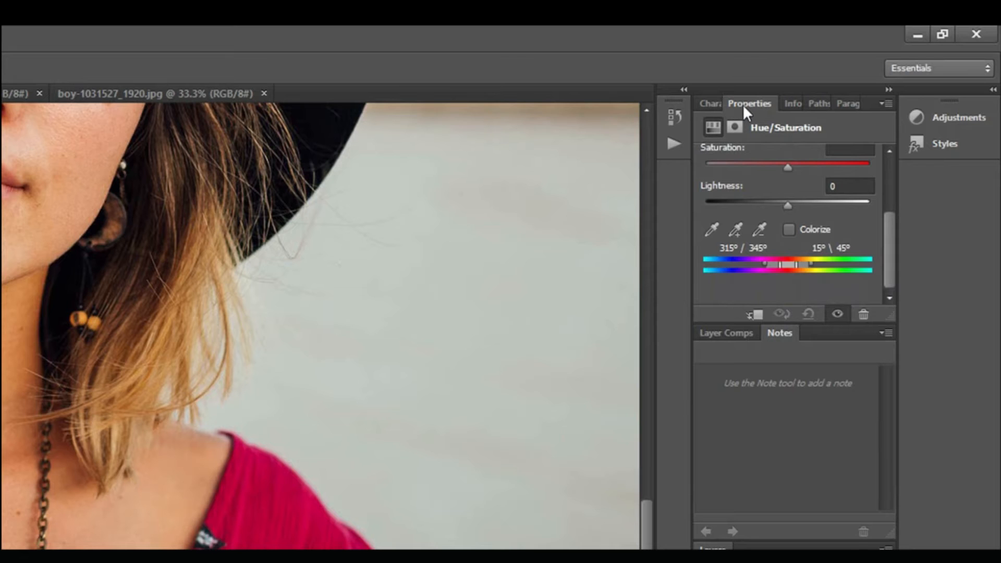
left_click(737, 230)
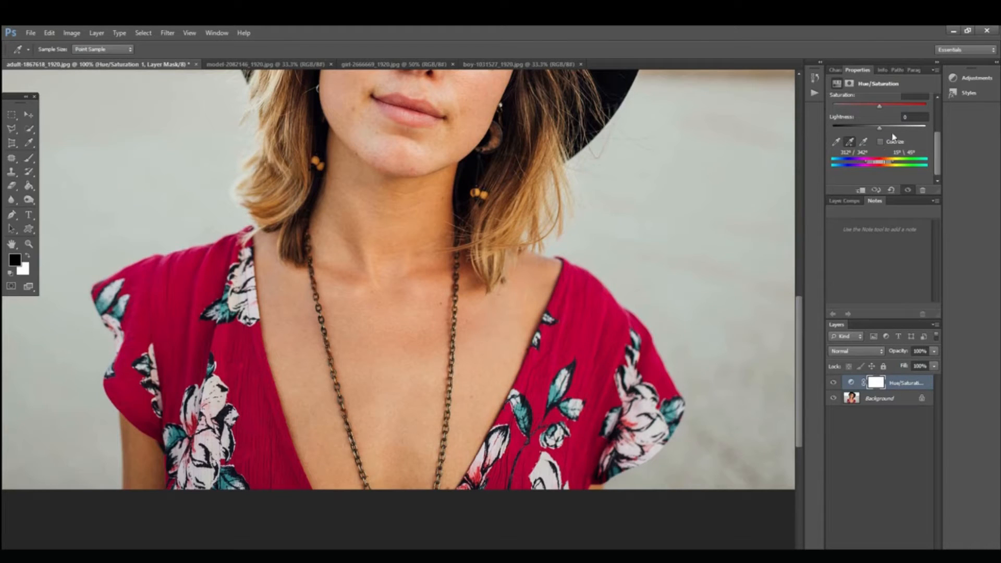
left_click_drag(940, 152, 940, 120)
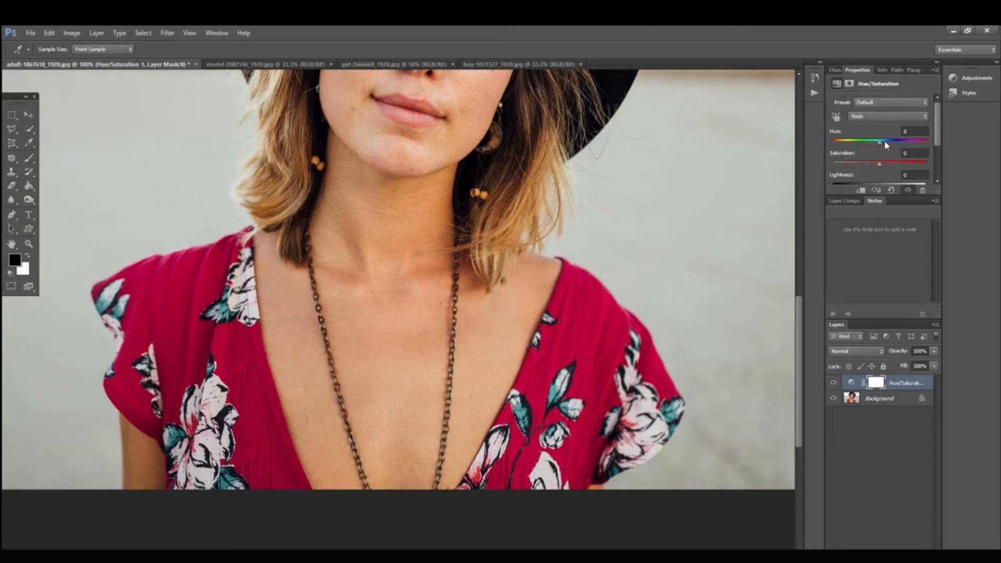
left_click_drag(880, 145, 856, 146)
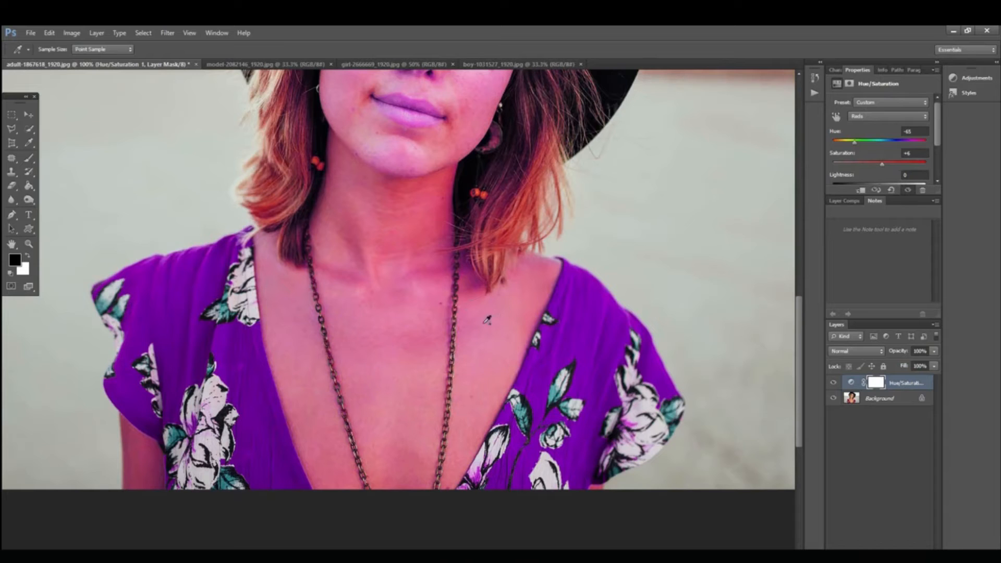
Step: Toggle the Hue/Saturation layer's visibility to compare the whole portrait with and without the color change
left_click(497, 230, "alt")
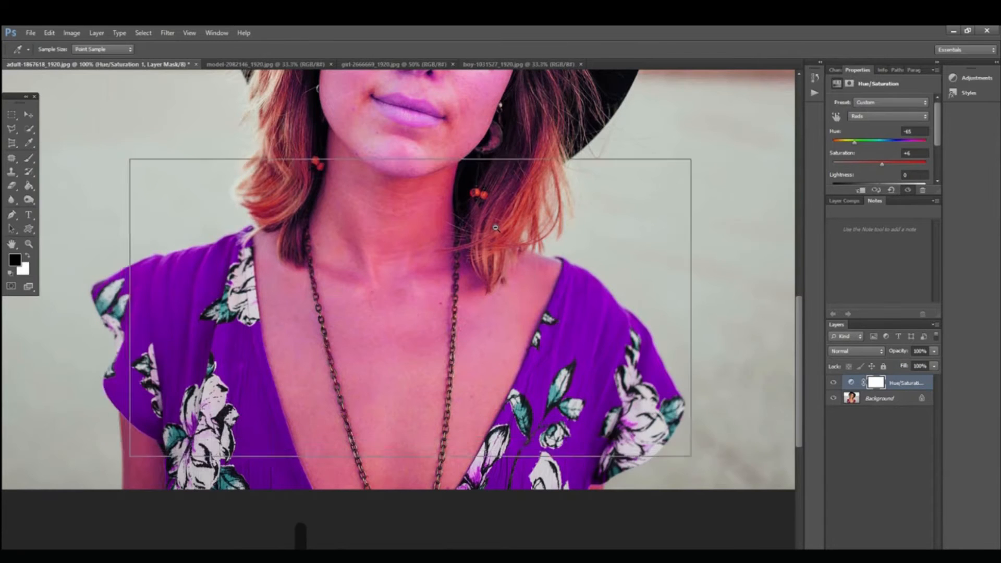
left_click(833, 383)
left_click(832, 383)
left_click(833, 384)
left_click(833, 384)
left_click(833, 384)
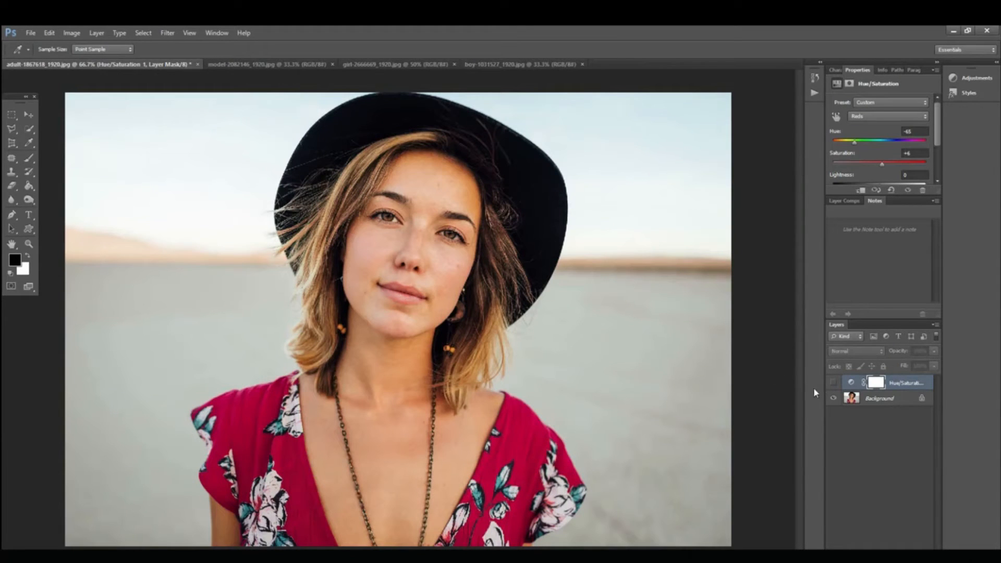
left_click(833, 383)
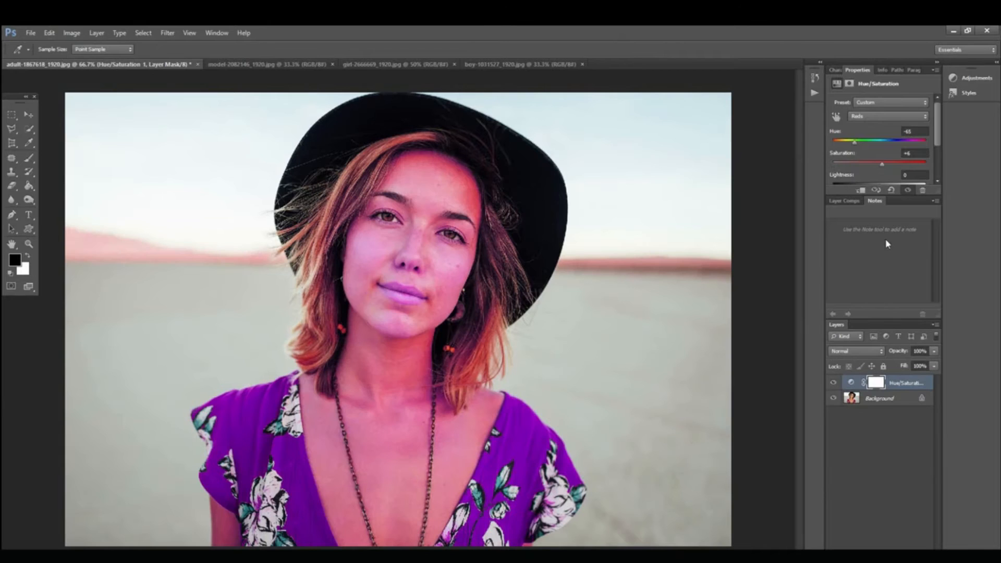
Step: Narrow the upper end of the Reds color range to 352°\0° to exclude the skin and hair tones
left_click_drag(937, 132, 933, 166)
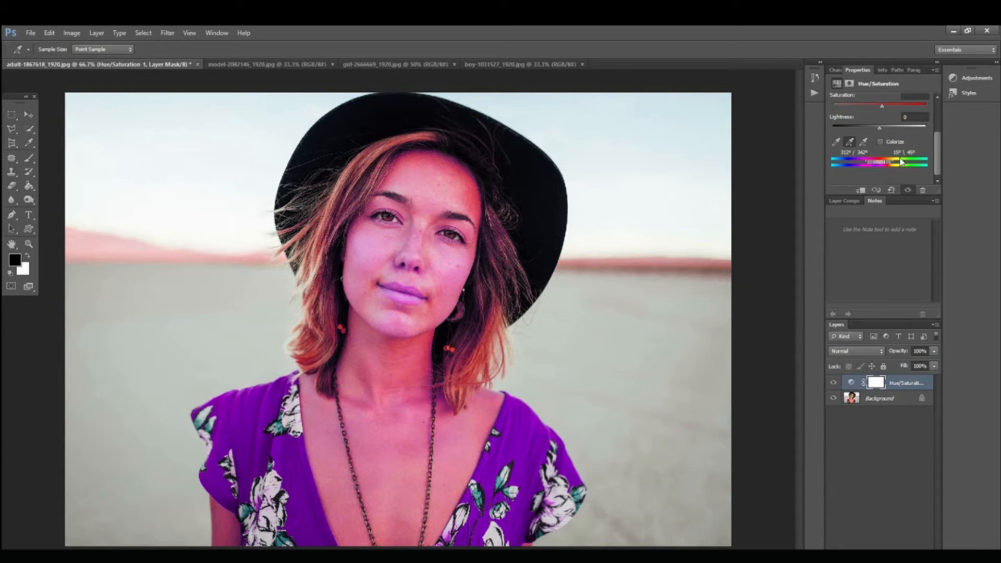
left_click_drag(893, 165, 883, 164)
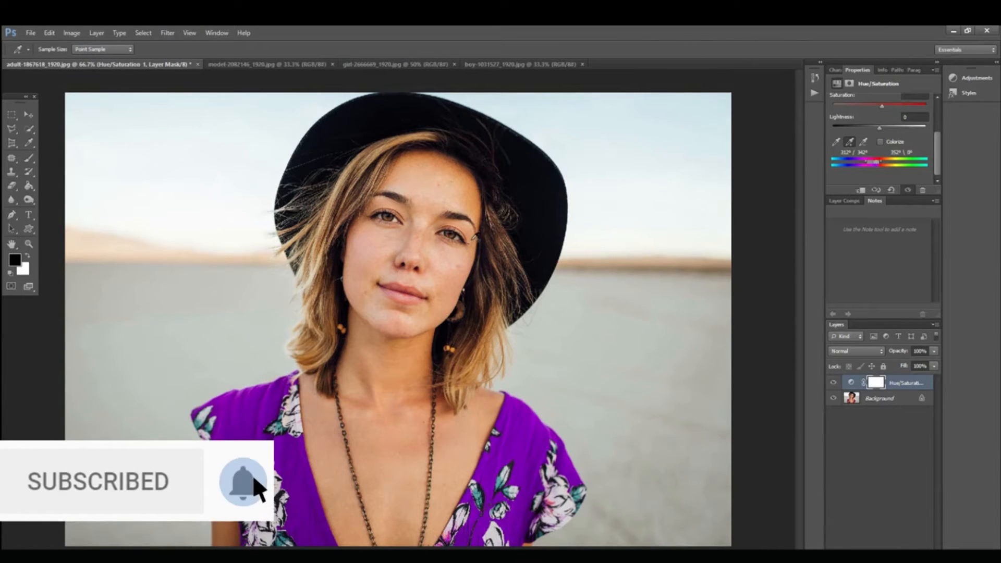
Step: Compare the dress and skin before and after the narrowed adjustment by hiding and showing the Hue/Saturation layer, leaving it visible
left_click(833, 384)
left_click(833, 383)
left_click(832, 384)
left_click(832, 383)
left_click(832, 384)
left_click(832, 383)
left_click(833, 383)
left_click(833, 383)
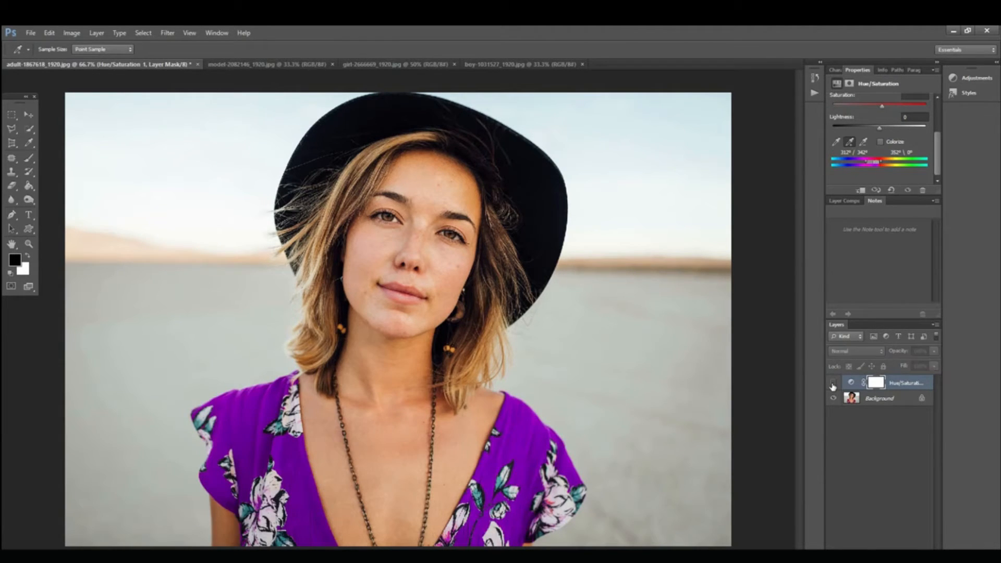
left_click(833, 383)
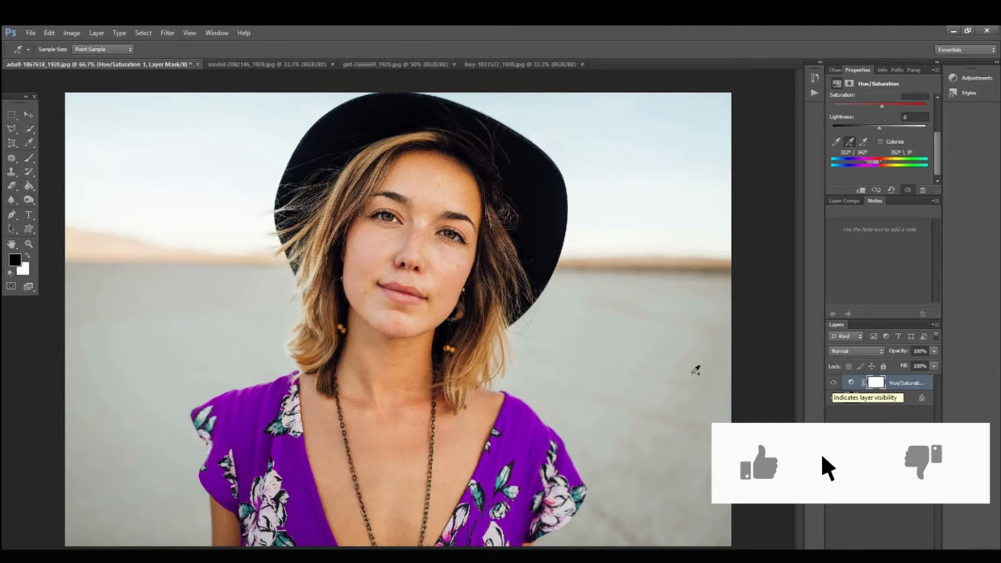
Step: Add a Hue/Saturation adjustment layer to the model-2082146_1920.jpg photo
left_click(255, 64)
key("ctrl+space")
left_click(388, 434, "ctrl")
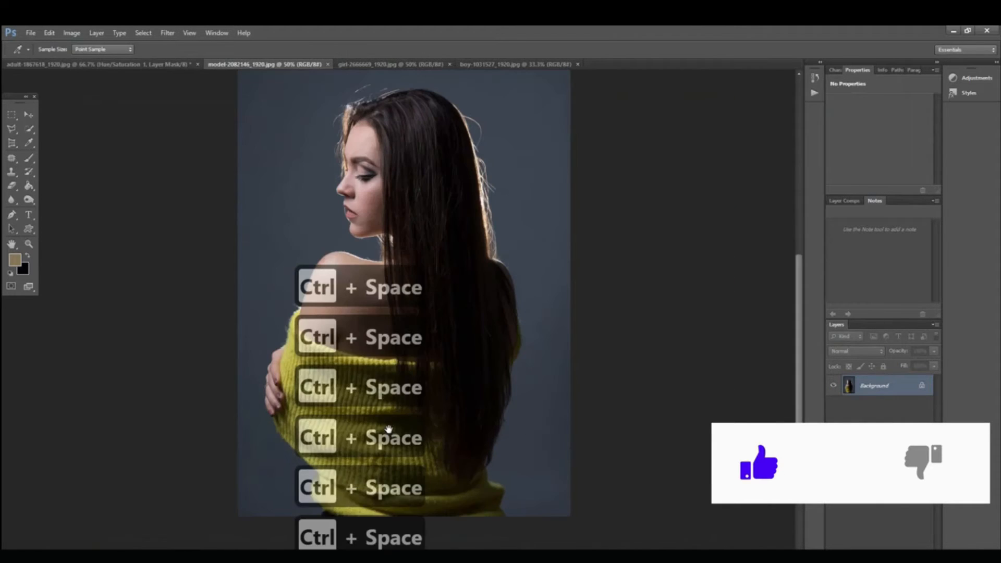
left_click(429, 412, "ctrl")
left_click_drag(450, 407, 557, 285)
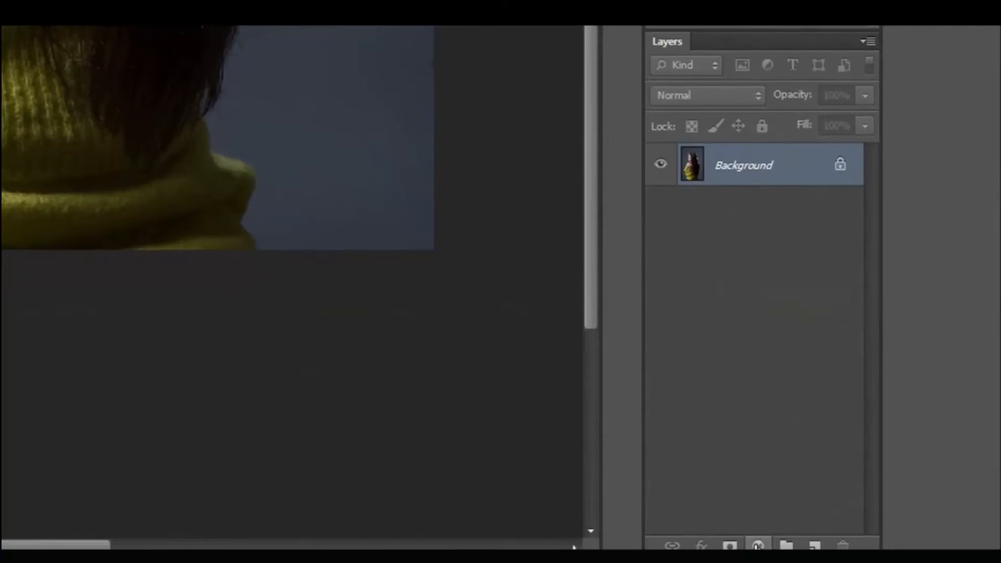
left_click(758, 545)
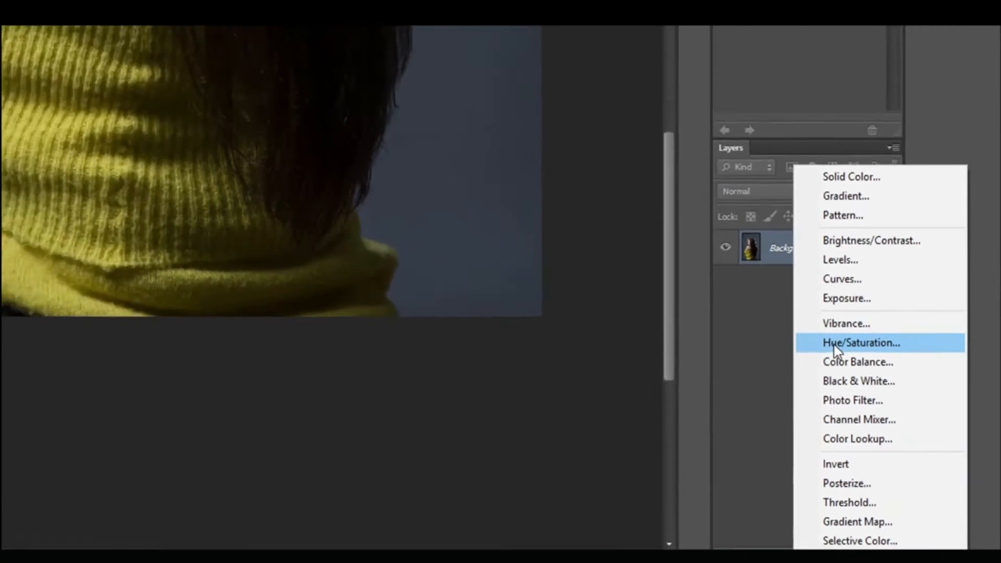
left_click(813, 284)
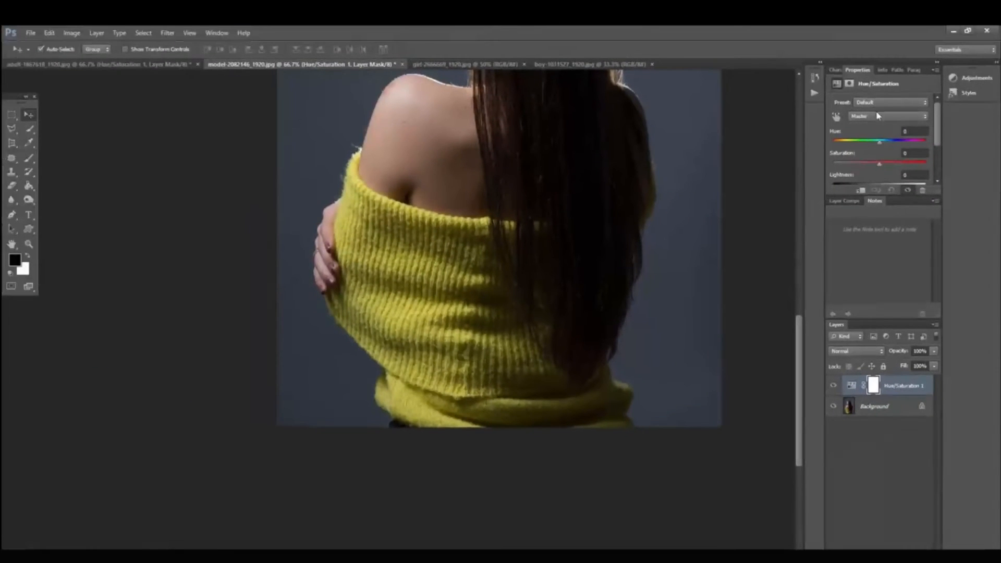
Step: Target Yellows in the Hue/Saturation adjustment and add the sweater color to the sampled range
left_click(877, 115)
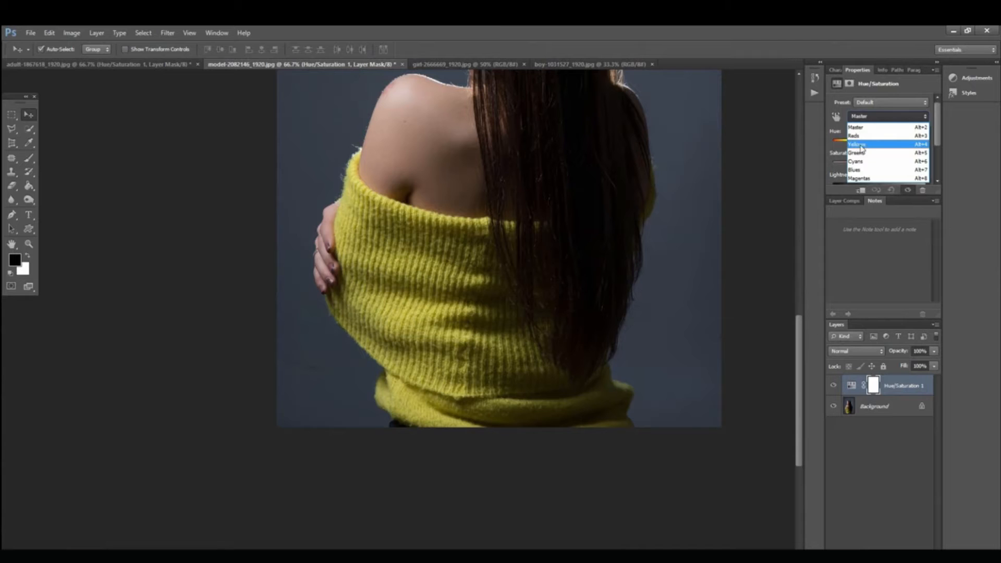
left_click(868, 144)
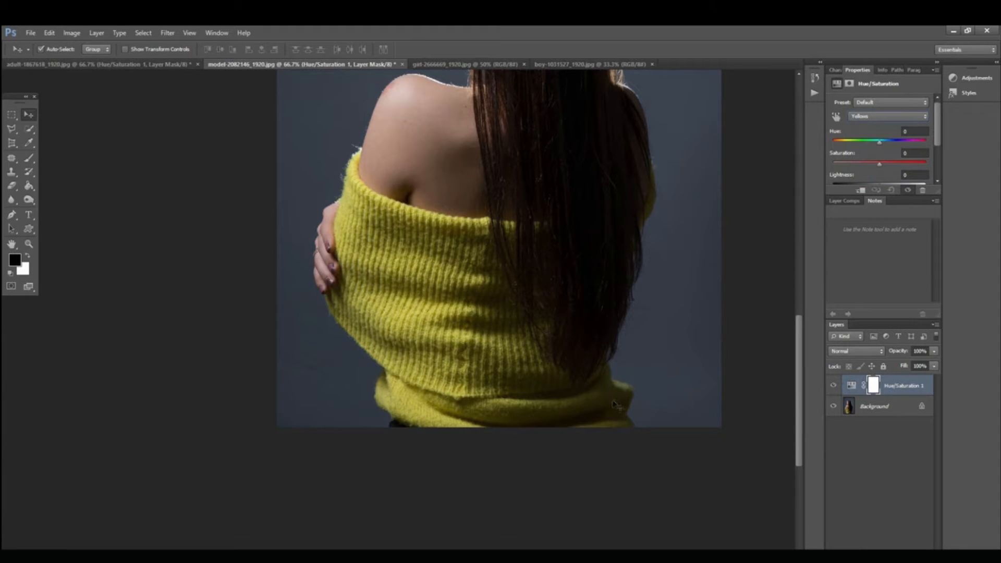
scroll(892, 158, "down", 2)
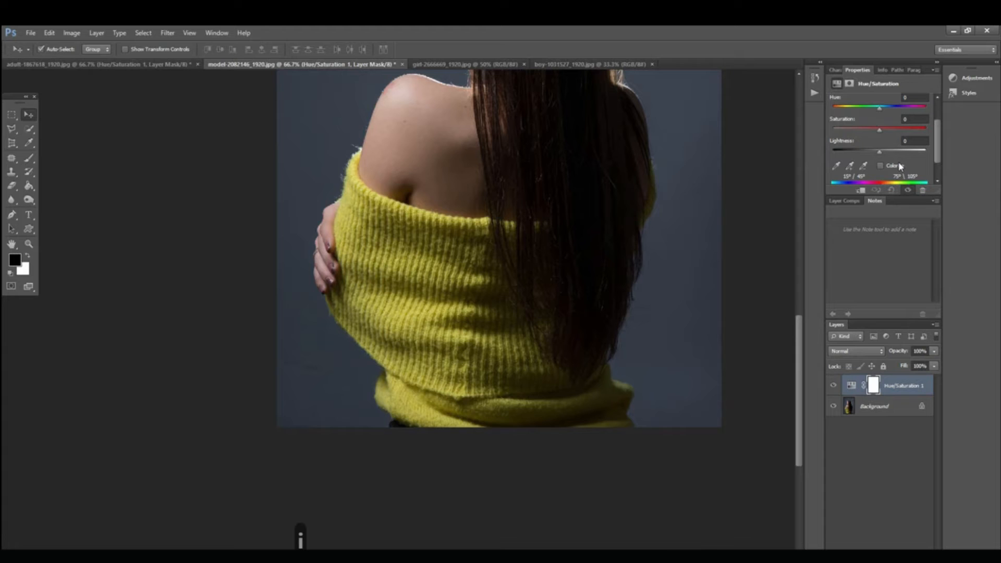
scroll(899, 166, "up", 2)
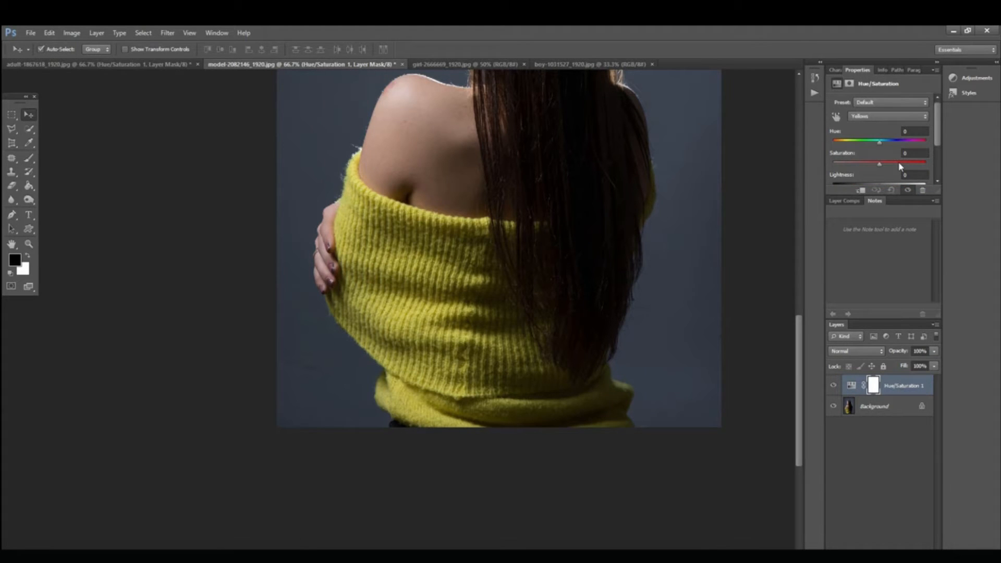
scroll(899, 166, "down", 3)
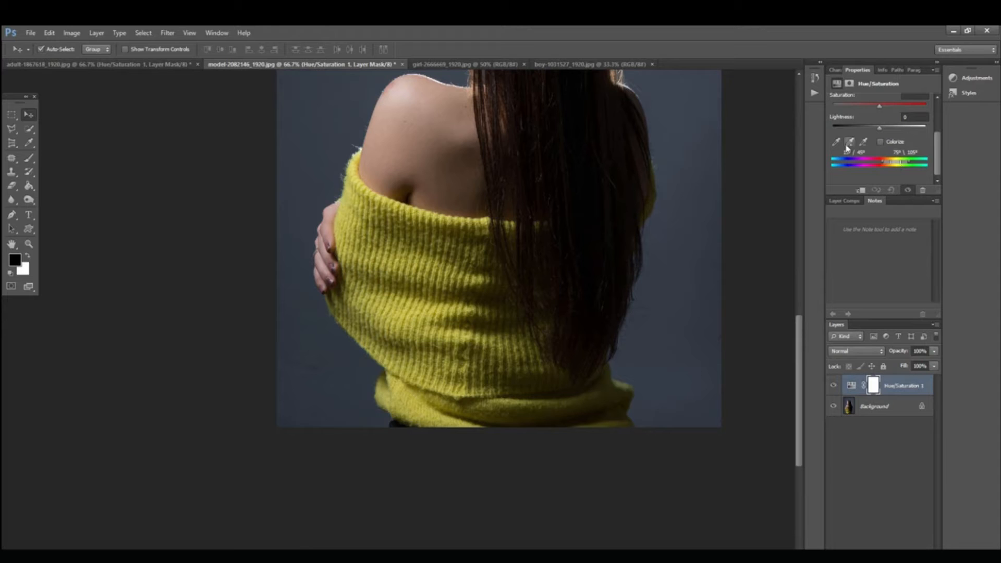
left_click(850, 143)
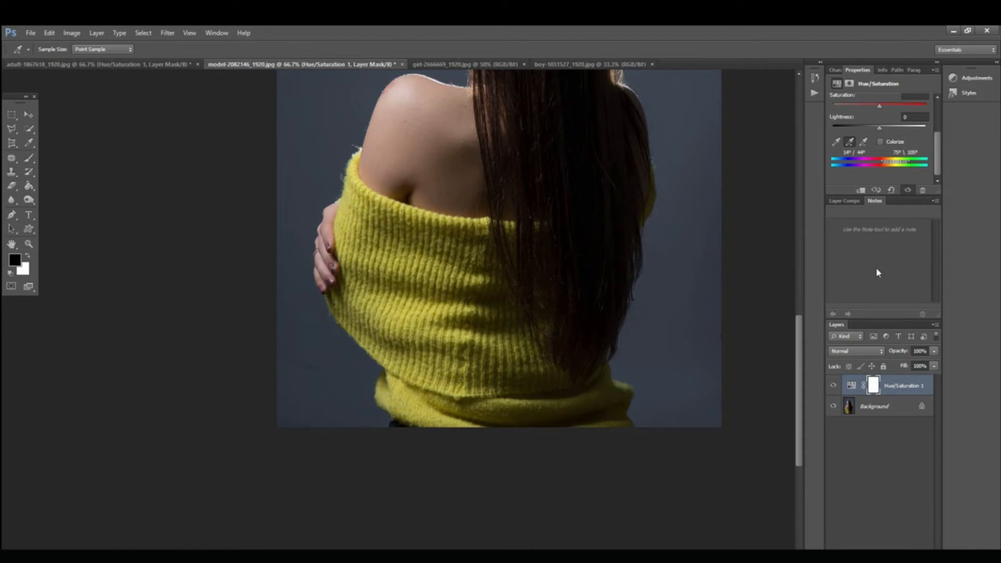
Step: Recolor the yellow sweater orange-red by setting the Yellows hue to -46 and saturation to +1
scroll(669, 236, "up", 5)
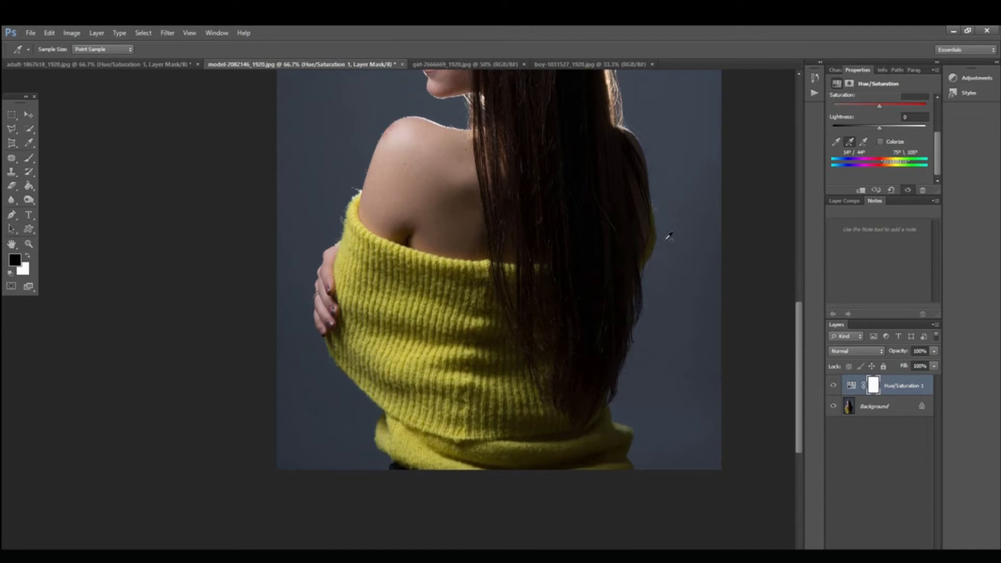
scroll(676, 213, "up", 1)
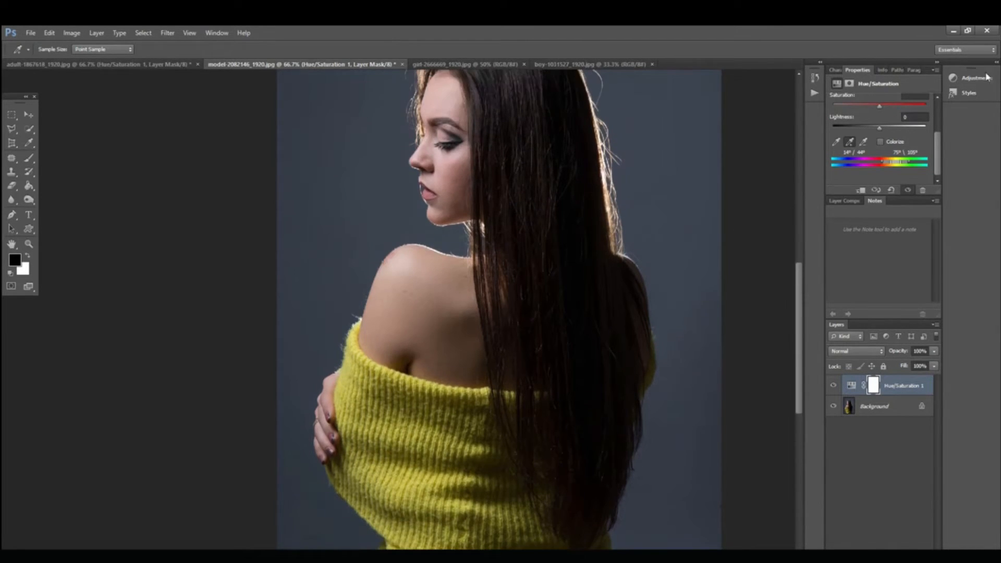
scroll(902, 127, "up", 3)
left_click_drag(880, 127, 874, 151)
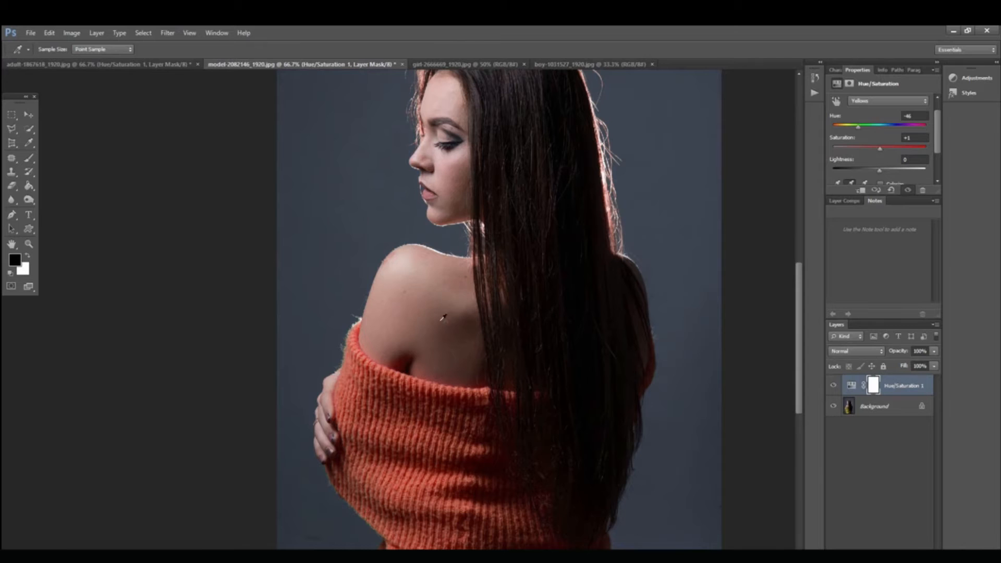
Step: Compare the sweater and skin before and after the recolor by hiding and showing the Hue/Saturation layer, leaving it visible
scroll(608, 220, "up", 2)
left_click(834, 386)
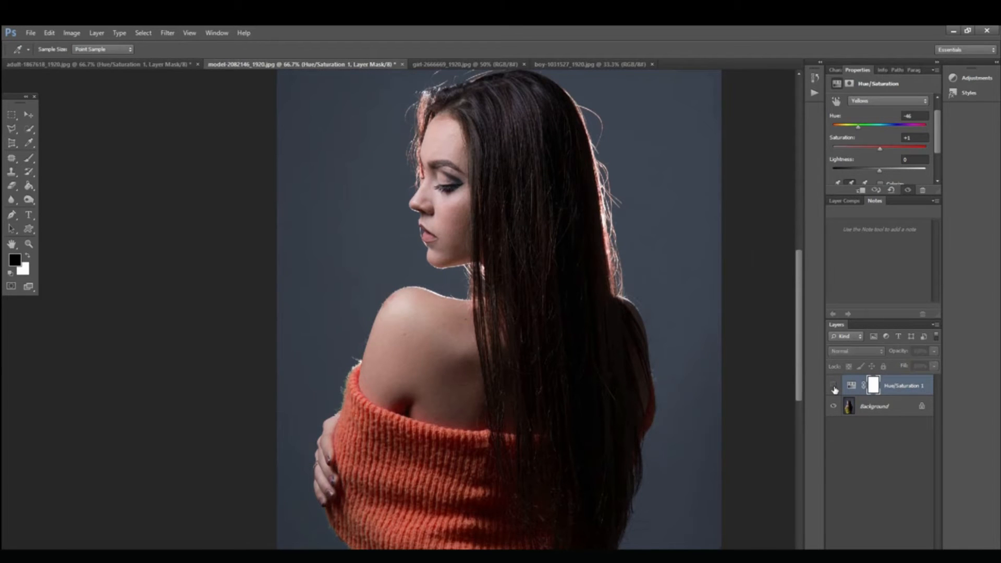
left_click(833, 387)
left_click(833, 387)
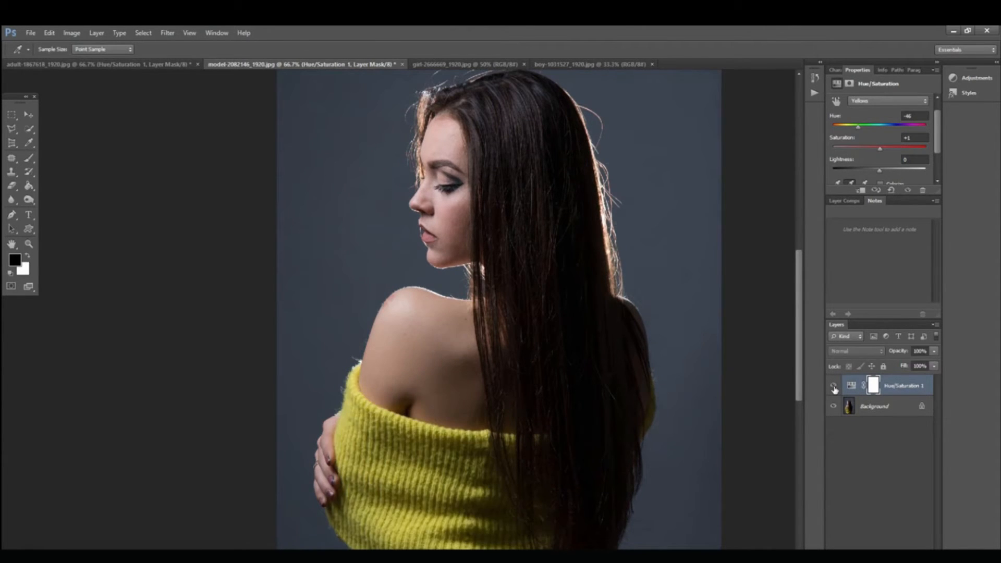
left_click(833, 387)
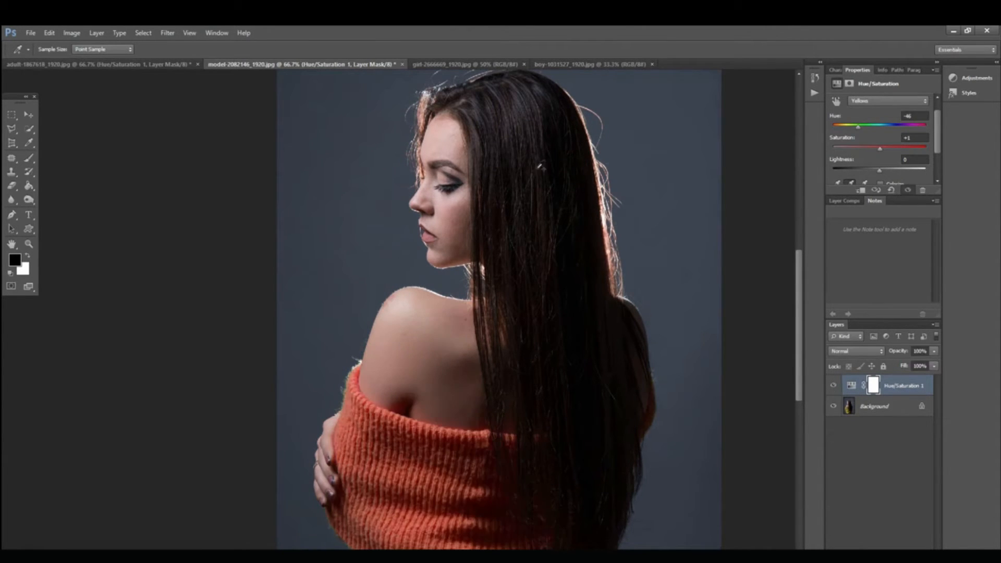
left_click(834, 386)
left_click(834, 387)
left_click(834, 386)
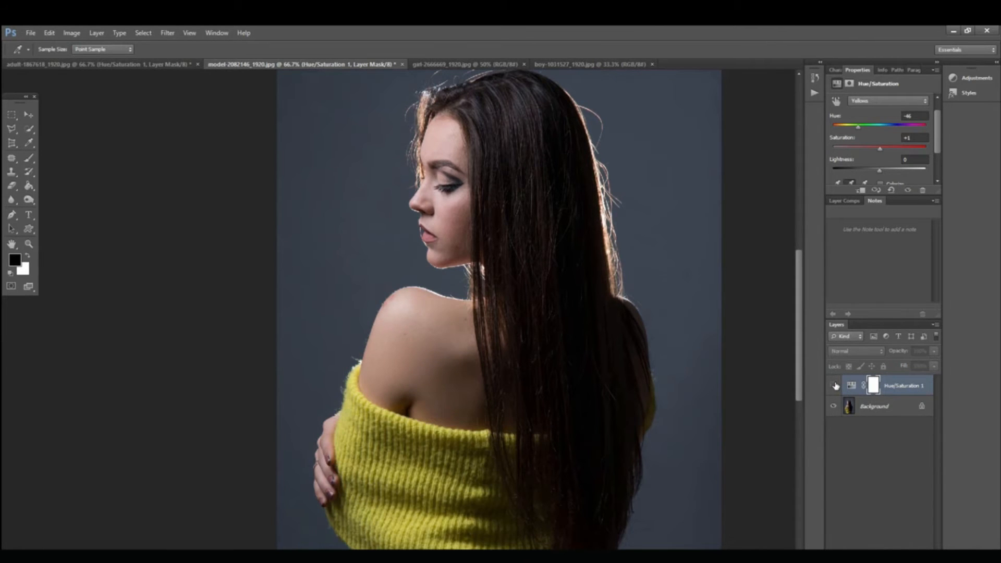
scroll(907, 138, "down", 2)
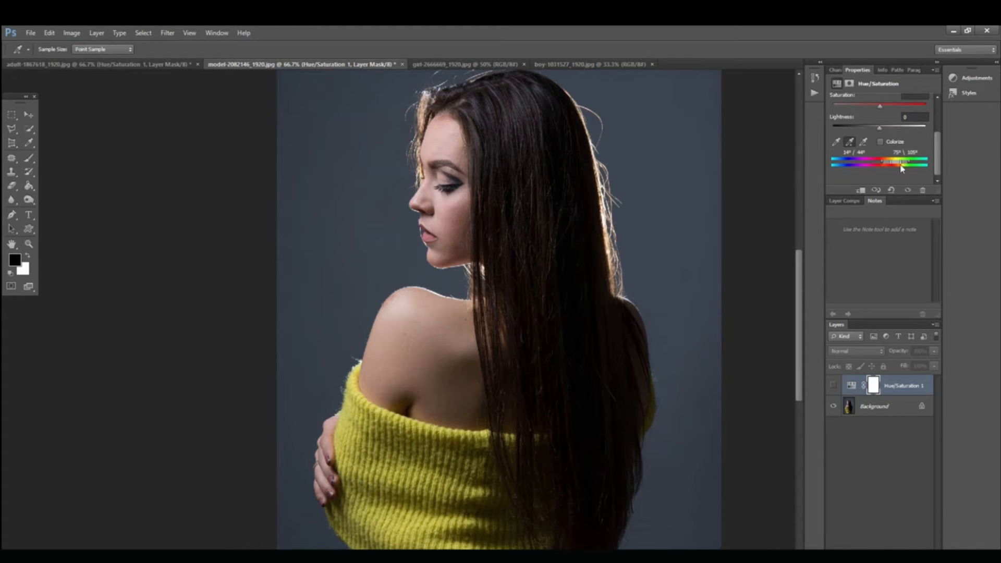
left_click(833, 386)
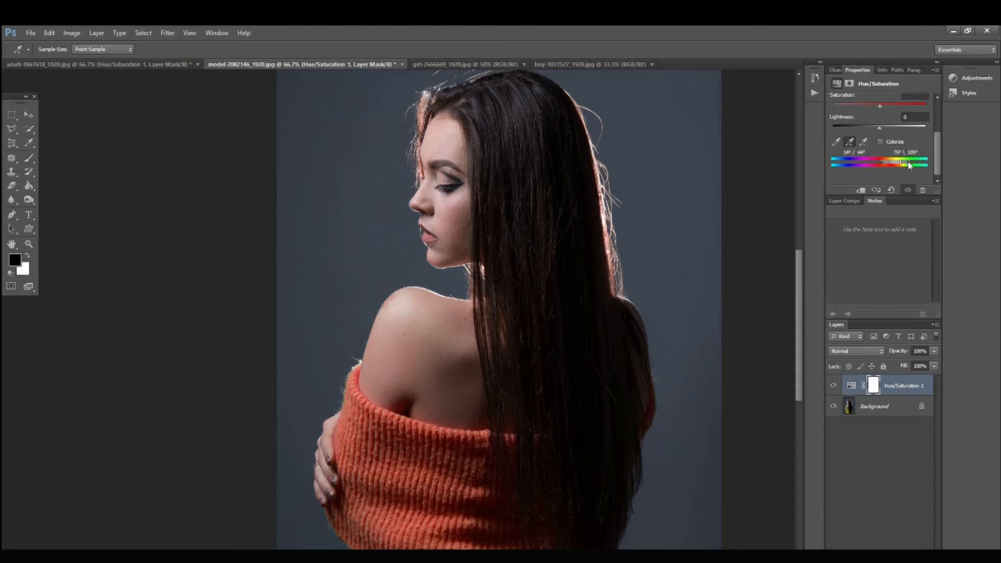
Step: Narrow the adjusted Yellows range to 60°–62° with its upper falloff ending at 101°, keeping the skin out of the color change
mouse_move(910, 165)
left_mouse_down()
mouse_move(902, 163)
mouse_move(911, 163)
left_mouse_up()
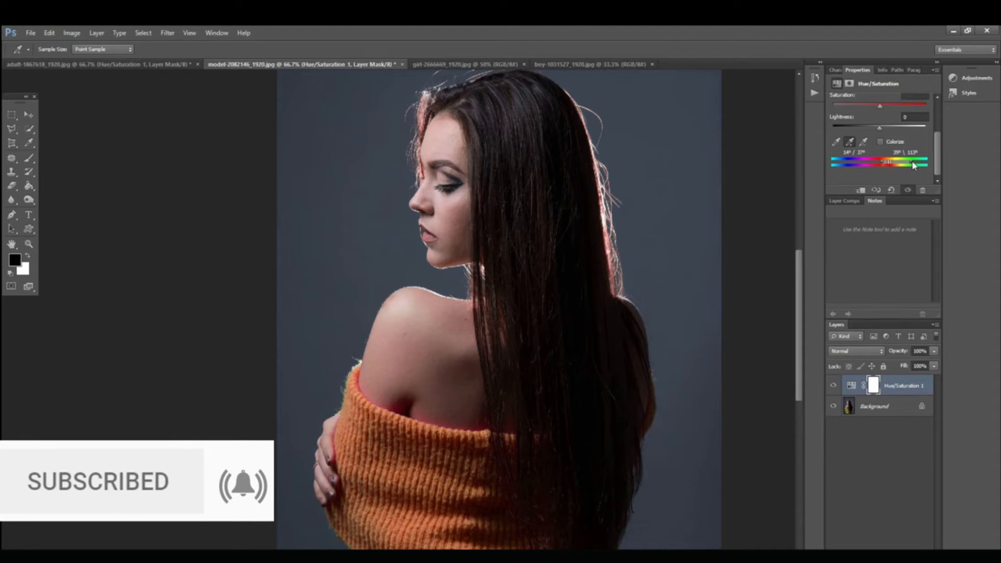
left_click_drag(908, 165, 901, 165)
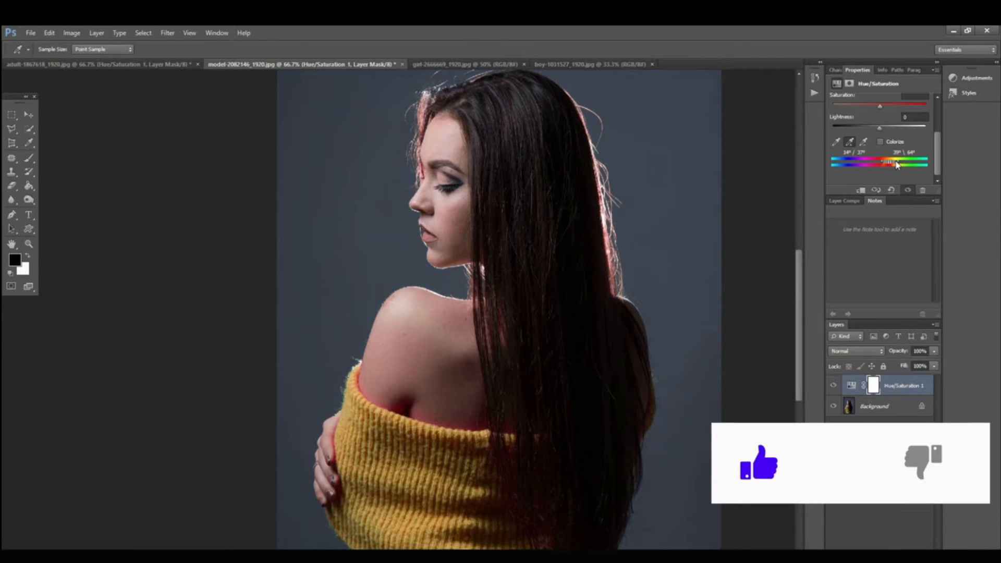
left_click_drag(904, 165, 907, 165)
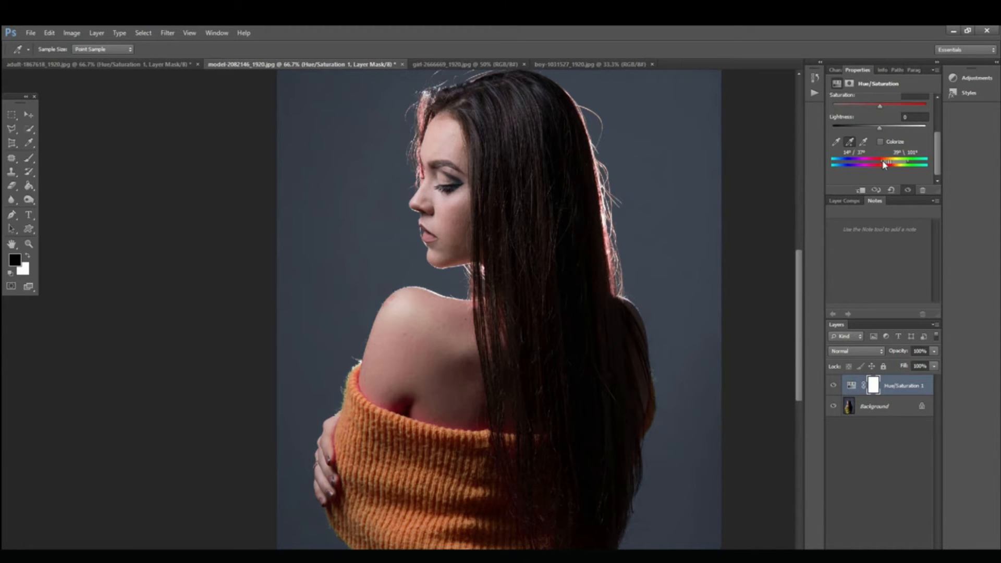
left_click_drag(835, 165, 886, 164)
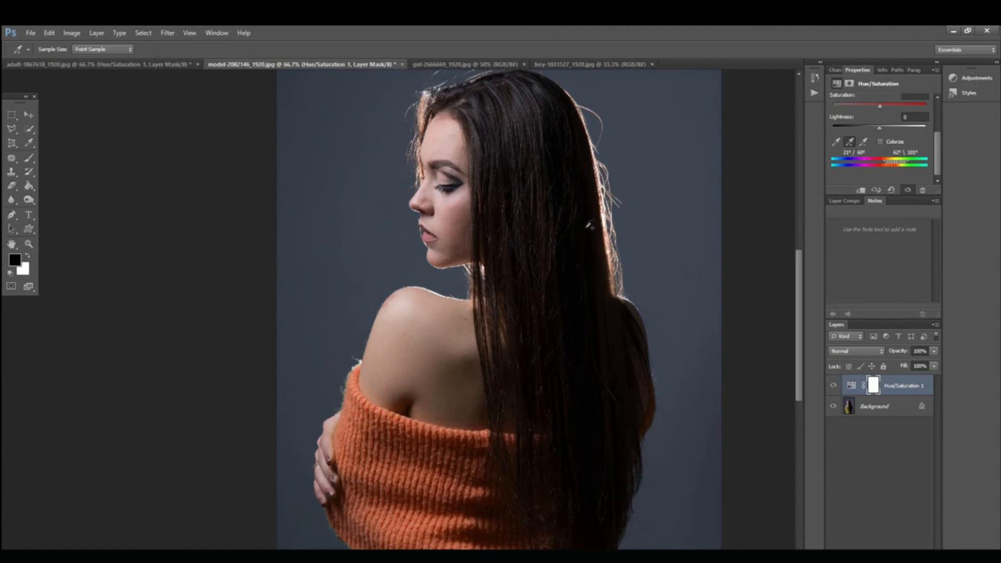
Step: Compare the narrowed sweater recolor with the original by toggling the Hue/Saturation layer, leaving it visible
left_click(834, 385)
left_click(834, 386)
left_click(834, 386)
left_click(834, 385)
left_click(835, 385)
left_click(834, 385)
key("ctrl+minus")
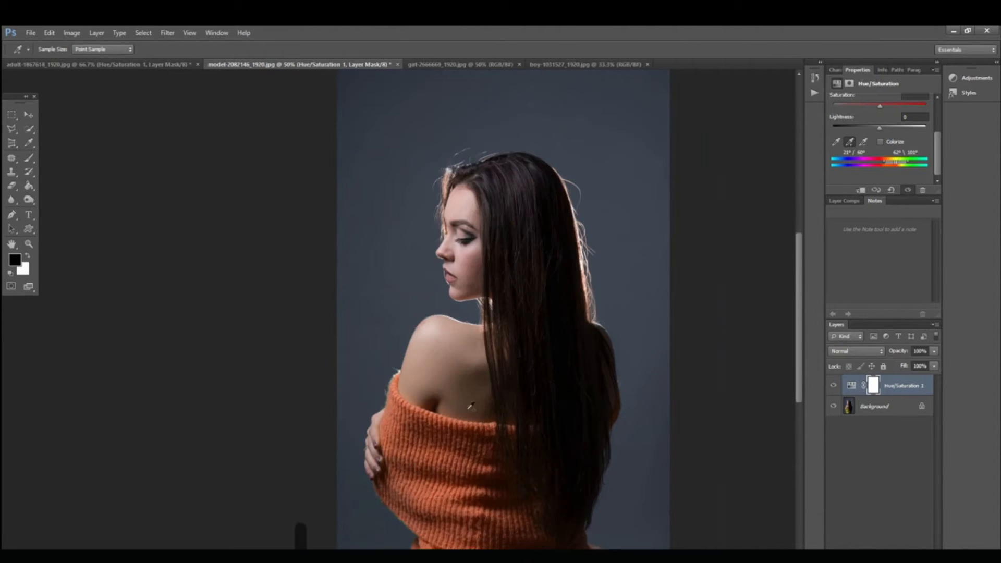
Step: Add a Hue/Saturation adjustment layer to the girl-2666669_1920.jpg photo
left_click(453, 66)
key("ctrl+space")
left_click(518, 341)
left_click(518, 341)
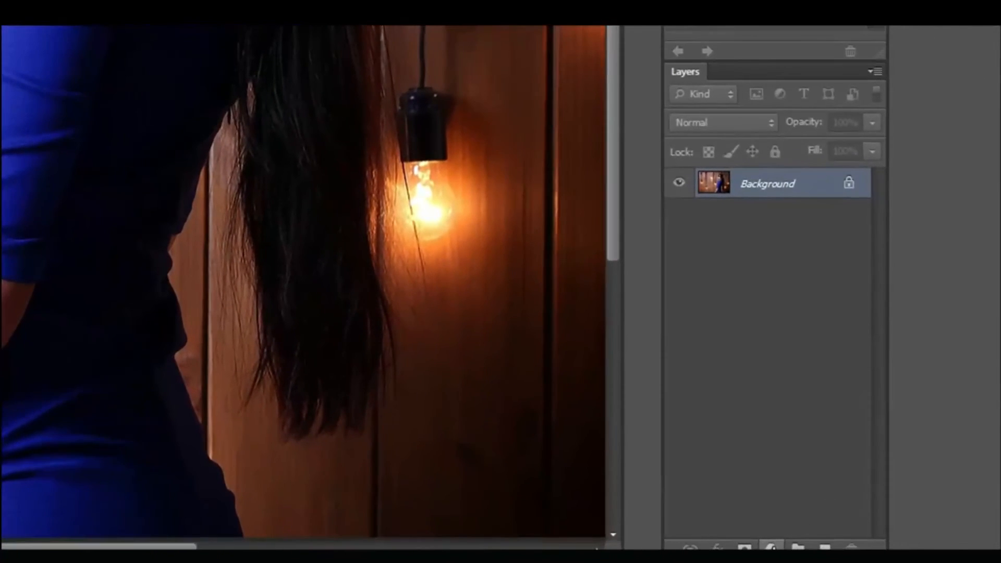
left_click(879, 535)
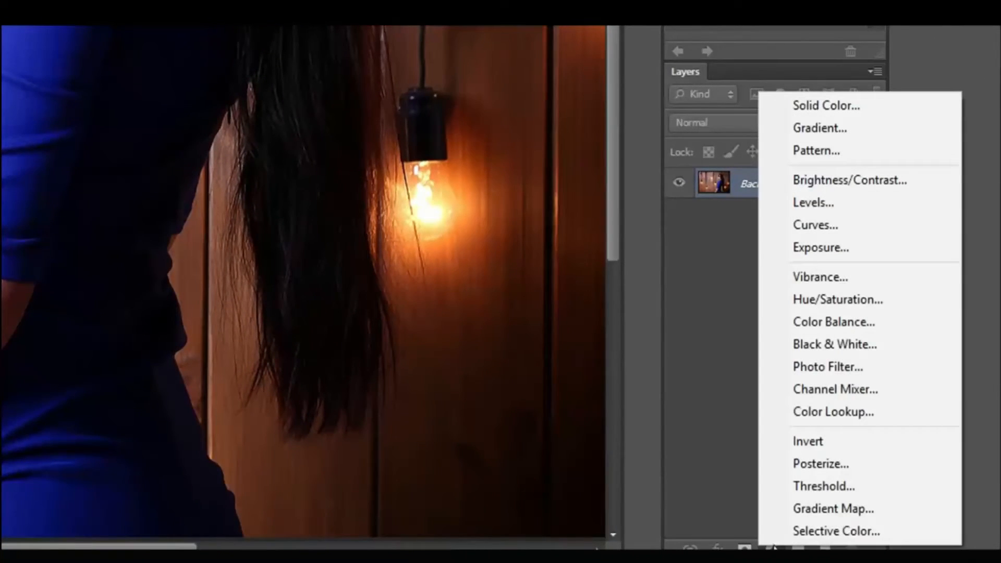
left_click(818, 299)
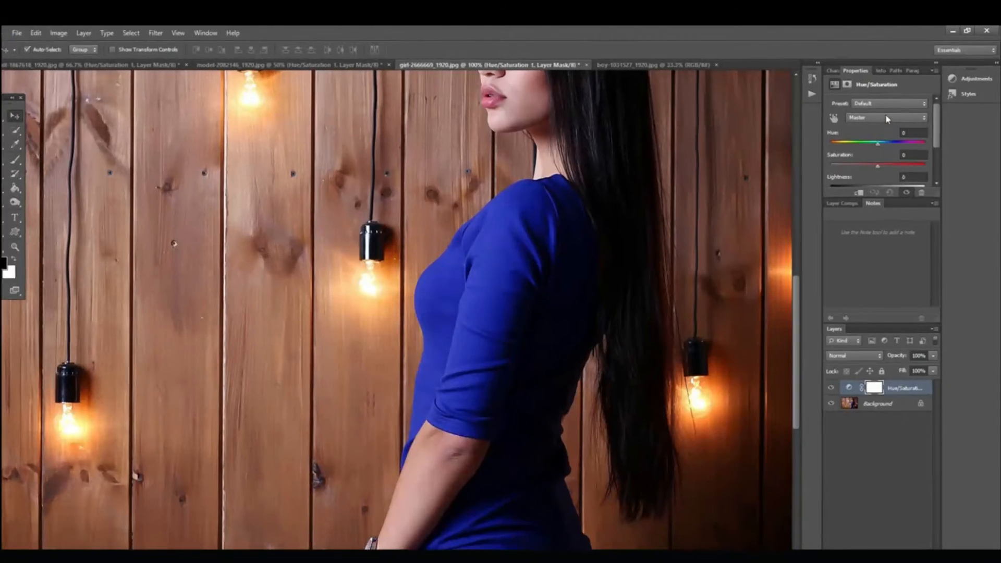
Step: Target Blues in the Hue/Saturation adjustment and activate the Add to Sample eyedropper for the dress color
left_click(888, 116)
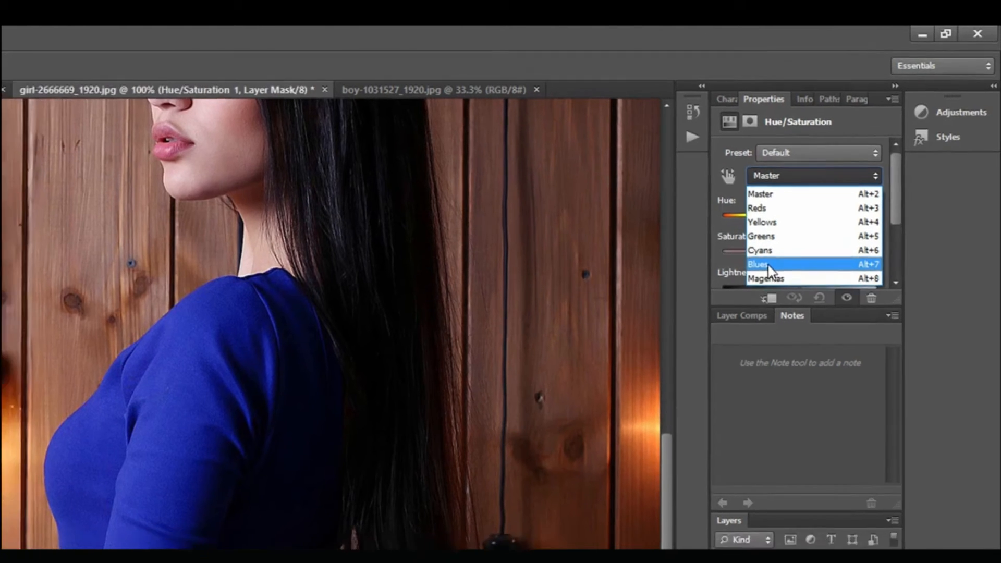
left_click(775, 273)
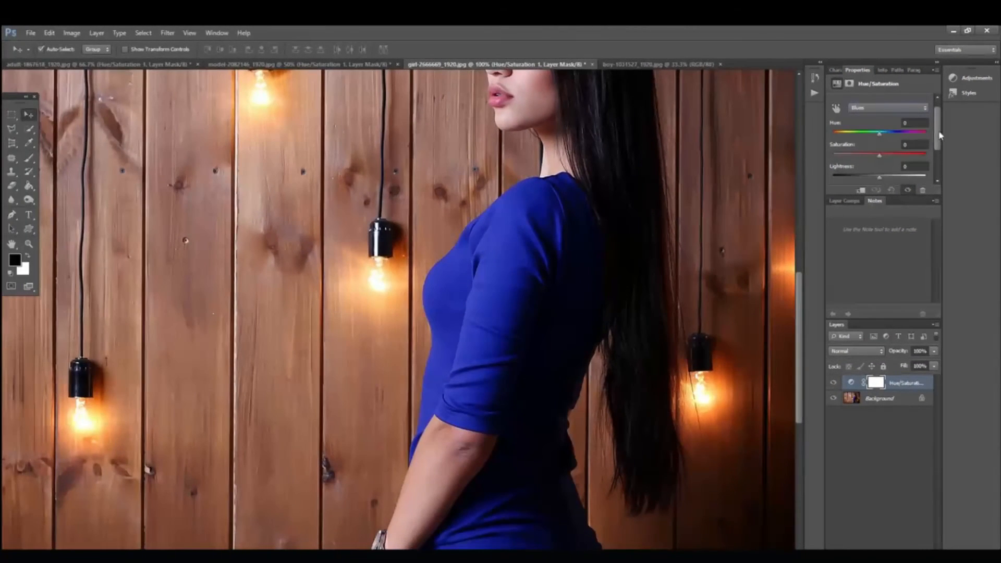
scroll(936, 135, "down", 3)
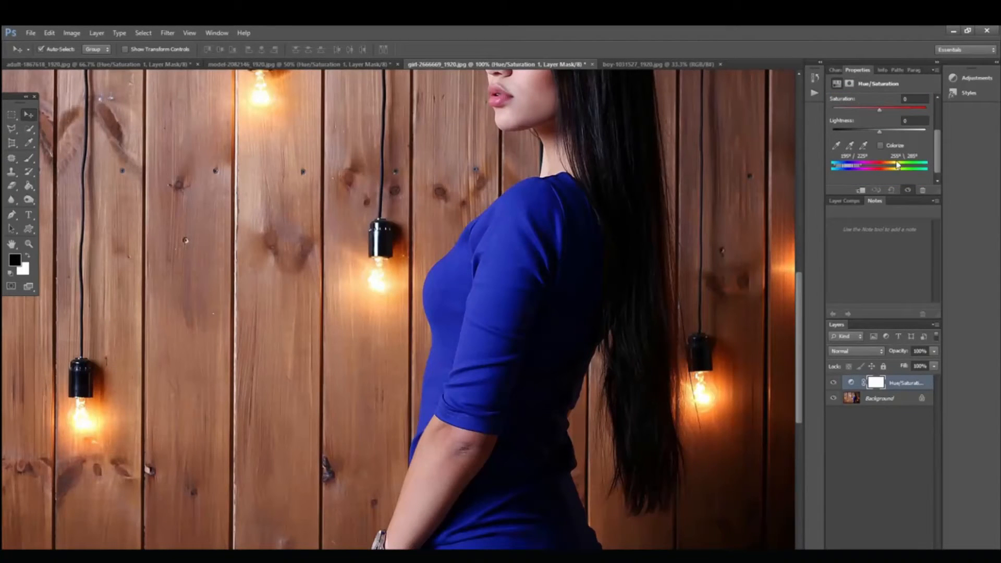
left_click(850, 147)
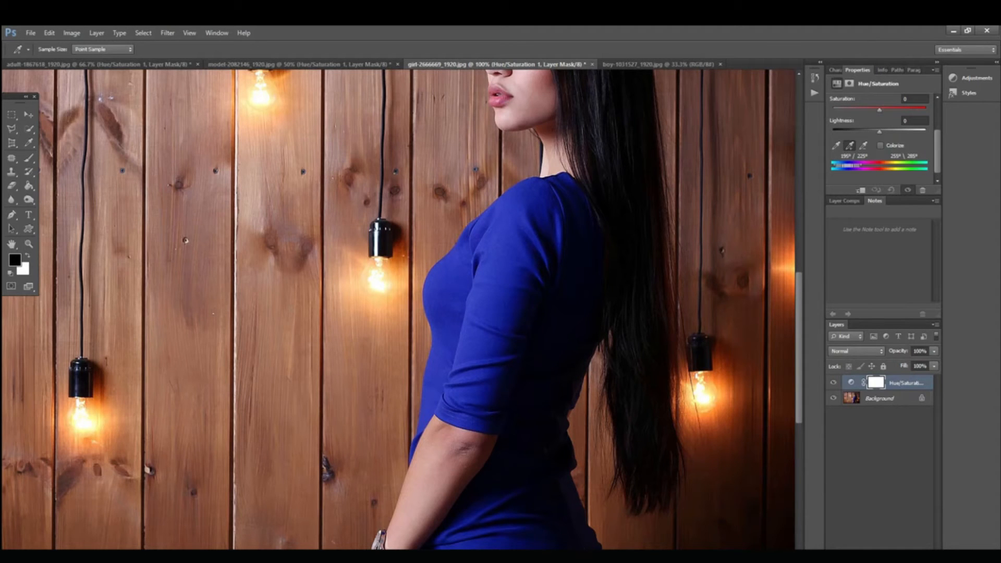
Step: Recolor the blue dress red by setting the Blues hue to +117
scroll(898, 132, "up", 3)
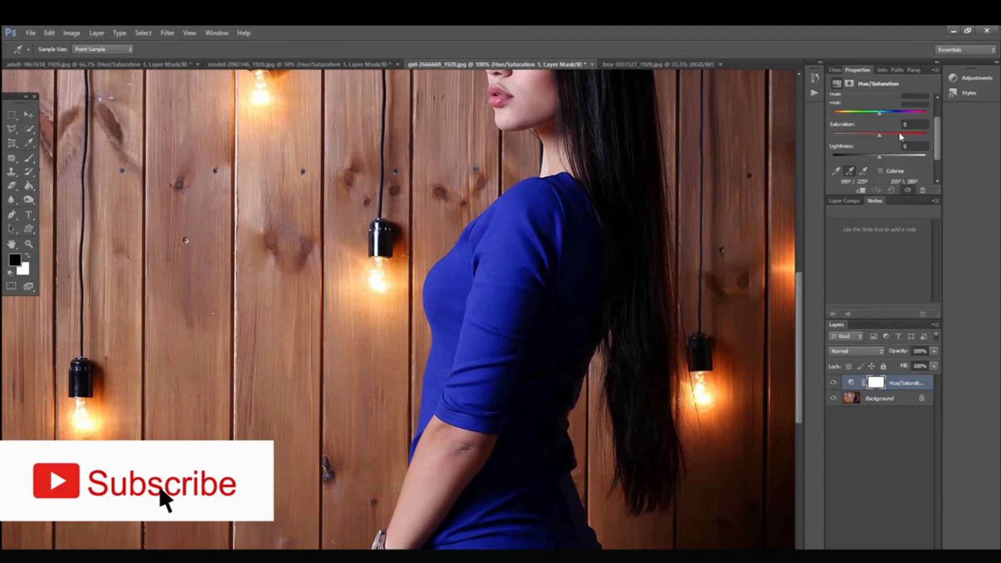
left_click_drag(880, 140, 845, 143)
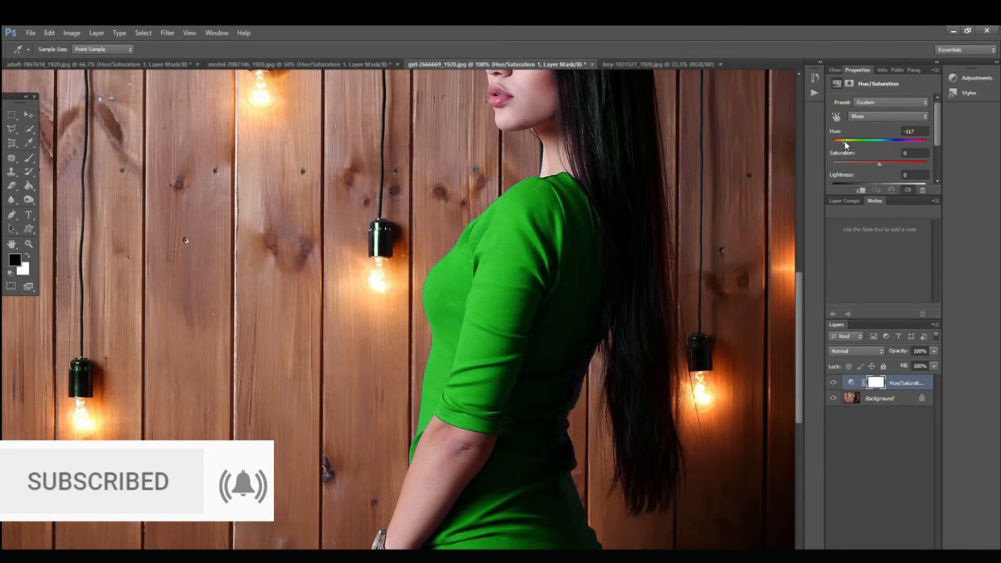
left_click_drag(858, 145, 916, 145)
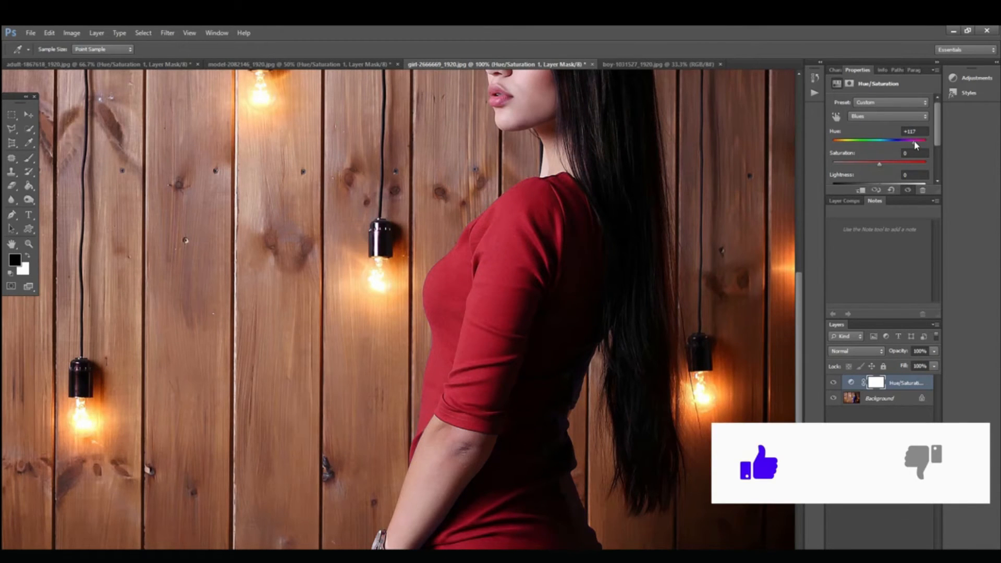
Step: Compare the original and red dress across the whole photo by toggling the Hue/Saturation layer, leaving it visible
scroll(661, 203, "up", 4)
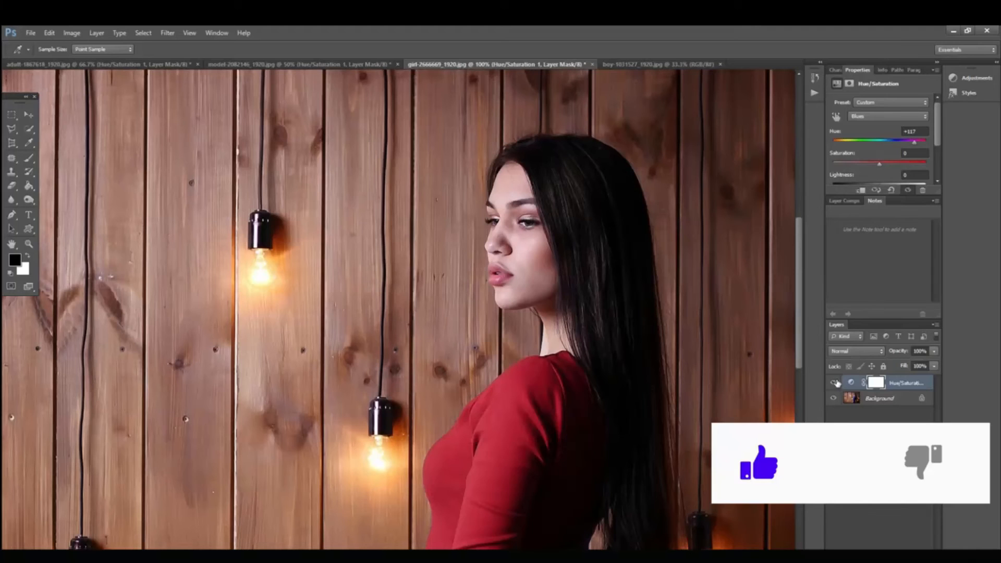
left_click(833, 385)
left_click(833, 384)
left_click(833, 384)
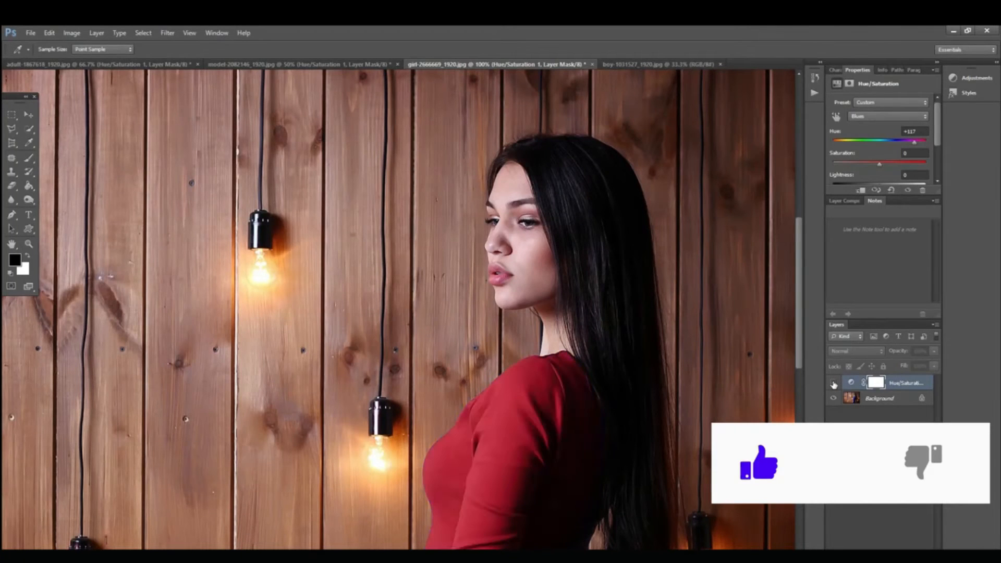
left_click(833, 384)
left_click(833, 384)
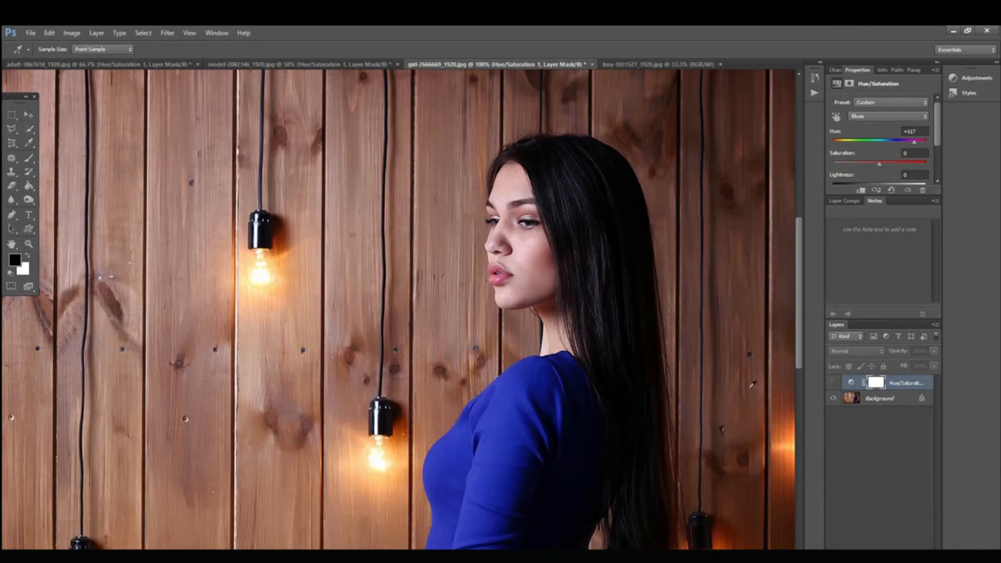
key("ctrl+minus")
key("ctrl+minus")
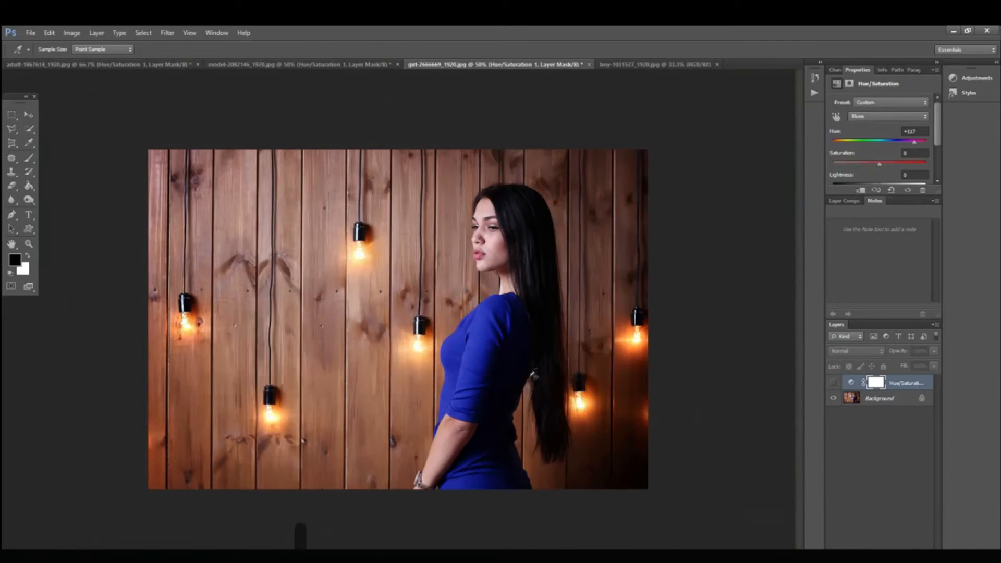
left_click(833, 383)
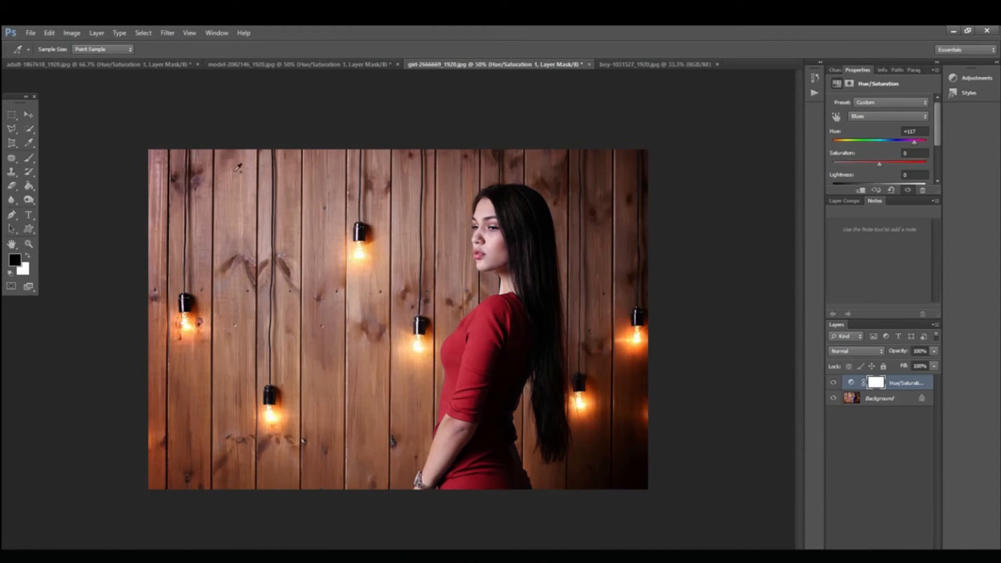
Step: Activate the Move tool and switch to the boy-1031527_1920.jpg photo, framing the white T-shirt at 100%
left_click(29, 114)
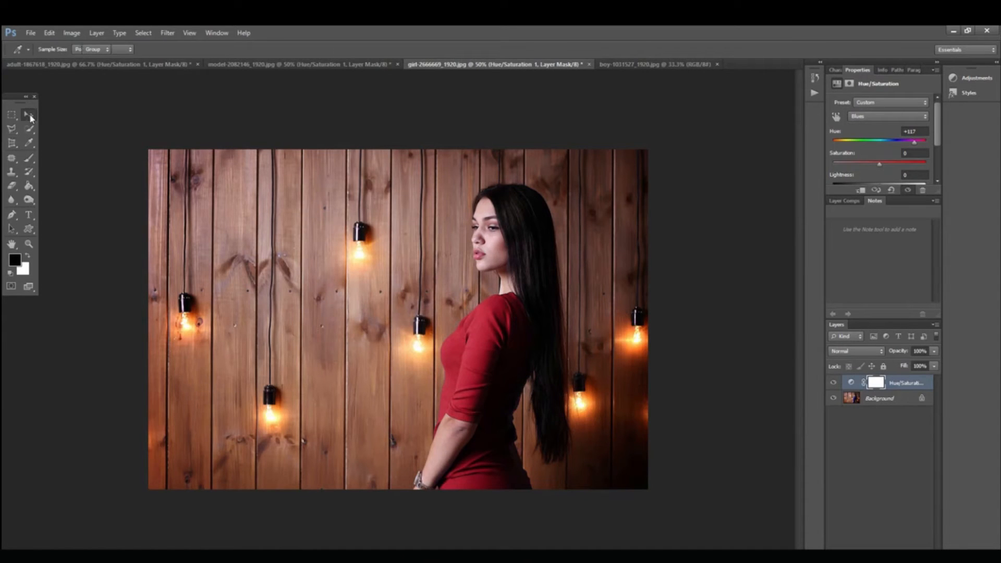
left_click(659, 65)
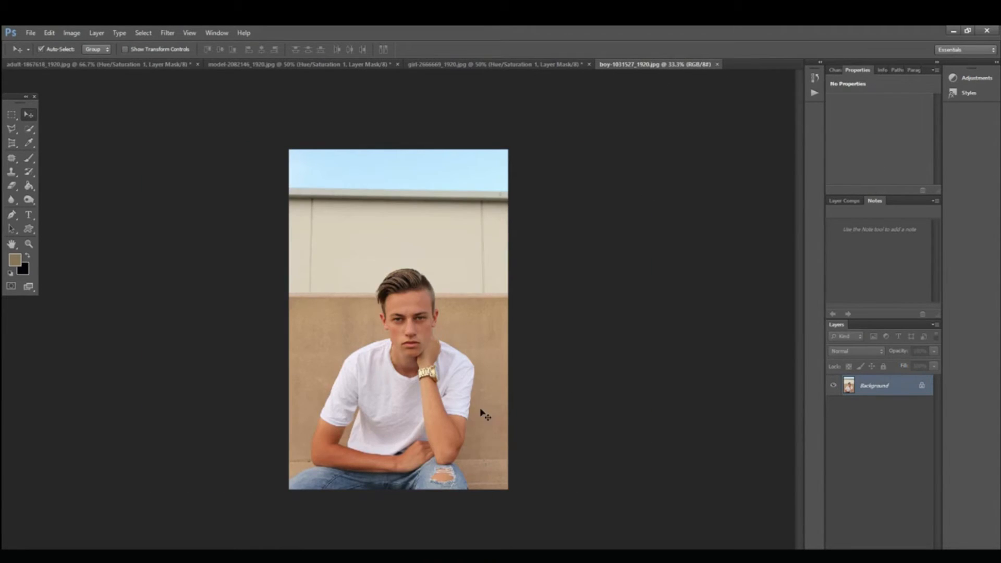
key("ctrl+space")
left_click(540, 353)
left_click(540, 353)
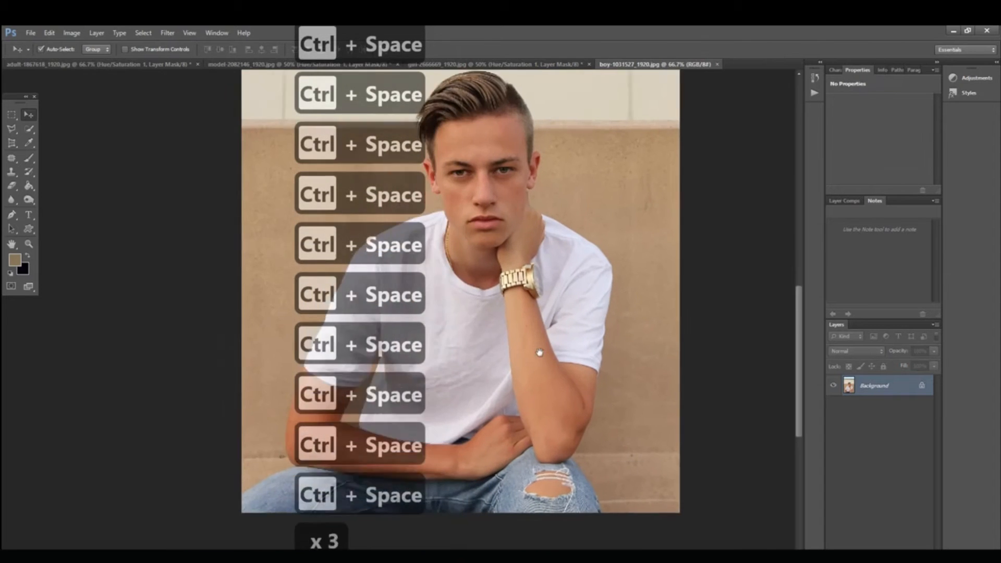
left_click(539, 352)
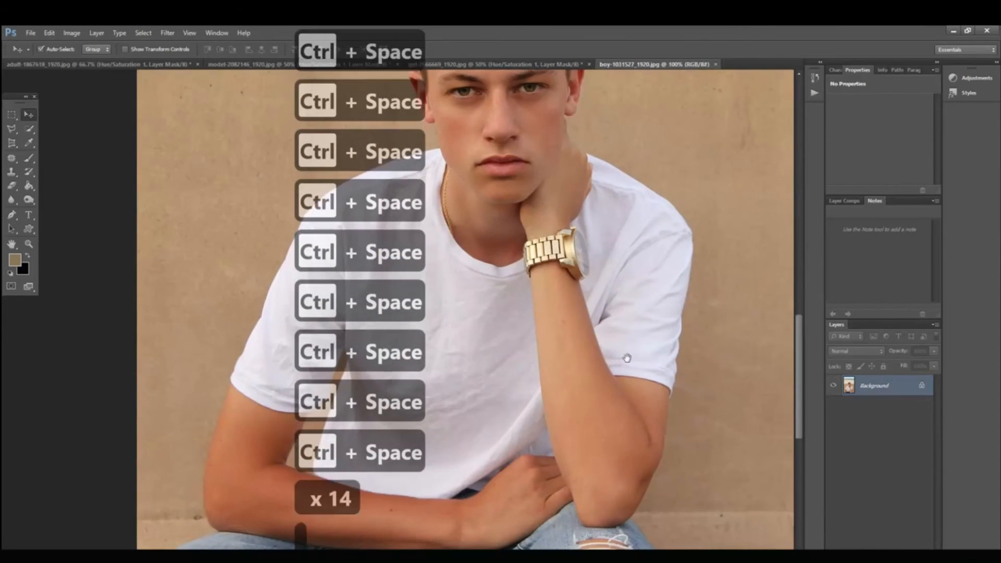
left_click_drag(627, 359, 601, 365)
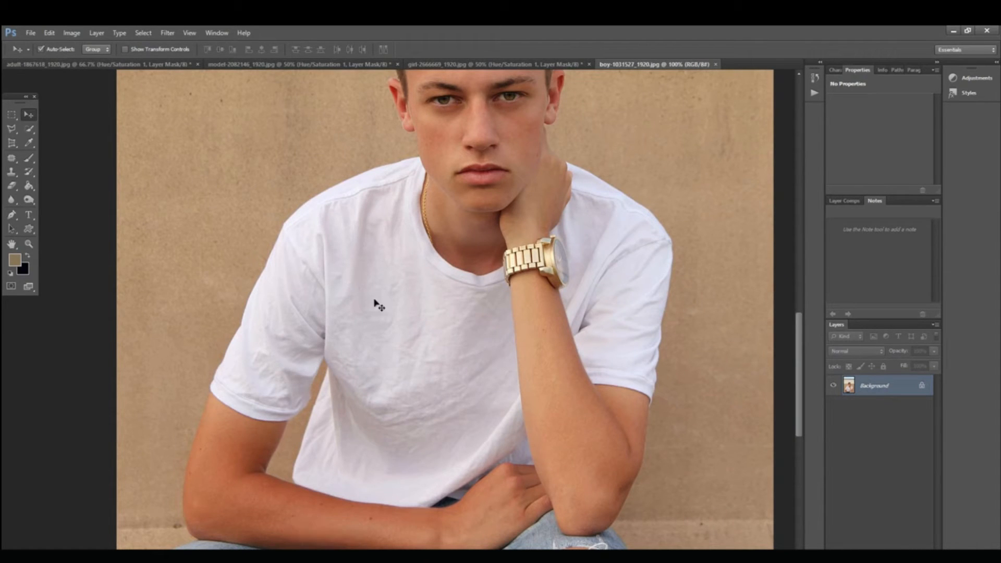
Step: Start a Pen tool path at the white T-shirt's collar beside the neck and trace the first part of the shoulder at 300% zoom
key("ctrl+space")
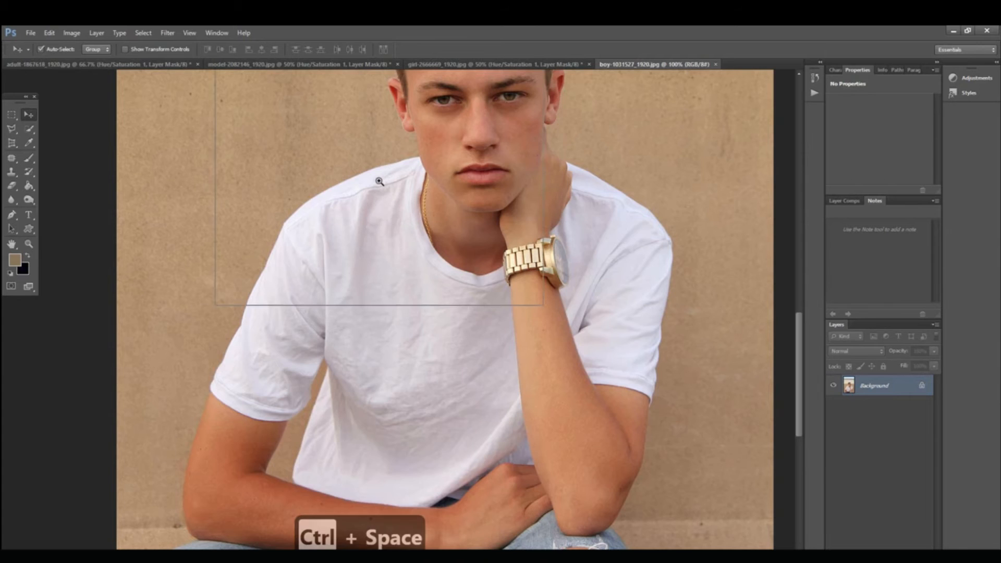
left_click(377, 179, "ctrl")
left_click(376, 178, "ctrl")
left_click_drag(453, 206, 504, 266)
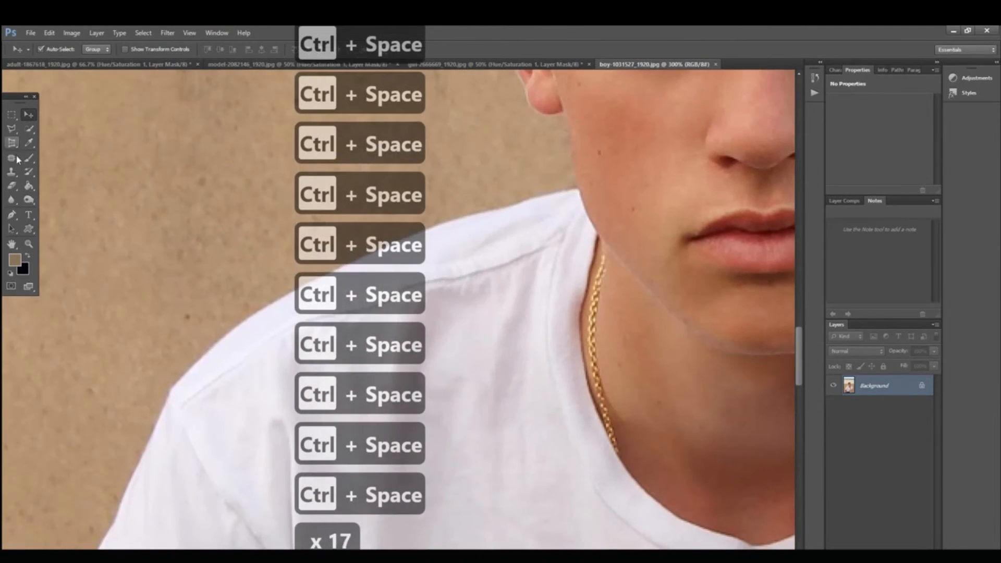
left_click(11, 215)
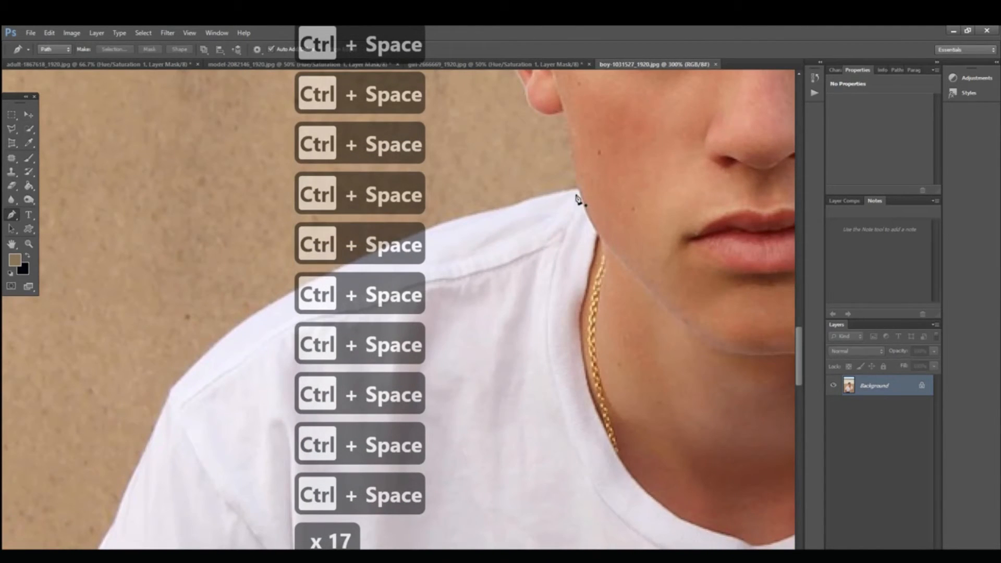
left_click(576, 188)
left_click(537, 194)
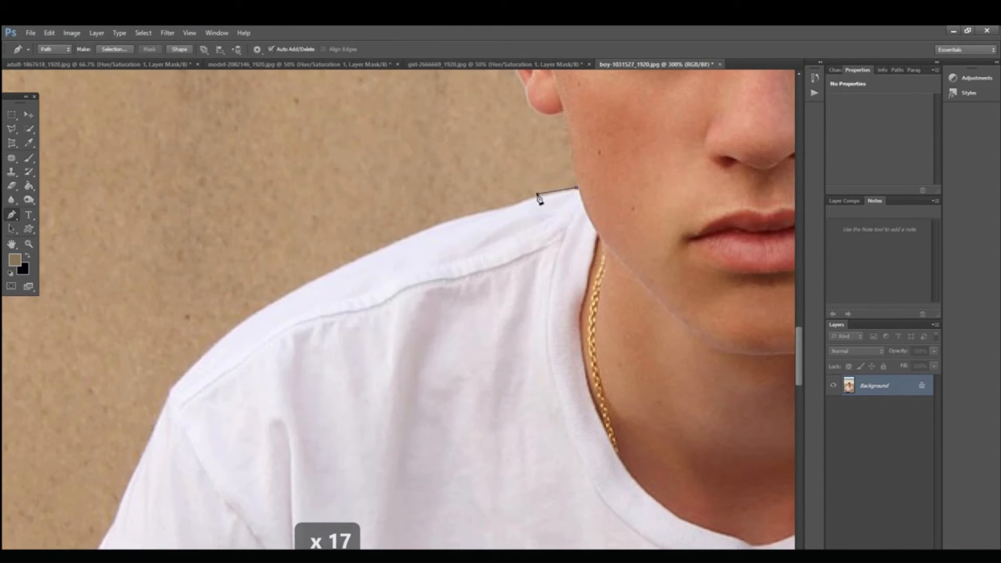
left_click(507, 205)
left_click(405, 237)
Step: Continue the path along the top of the shoulder to its outer corner
key("space")
left_click_drag(403, 246, 519, 149)
left_click(435, 180)
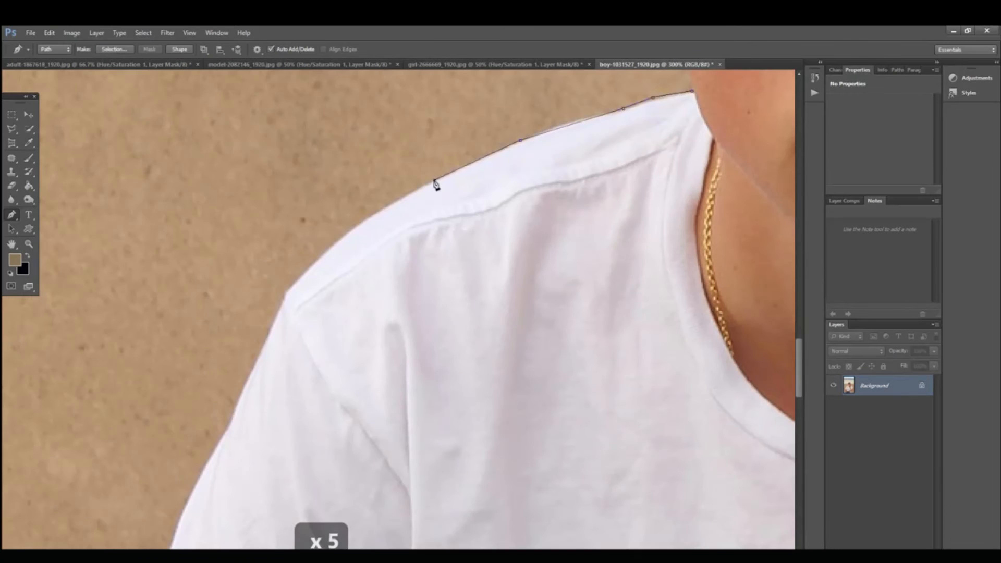
left_click(351, 229)
left_click(288, 295)
Step: Extend the path from the shoulder corner down the sleeve's outer edge to the crease about halfway down
key("space")
left_click_drag(292, 294, 359, 146)
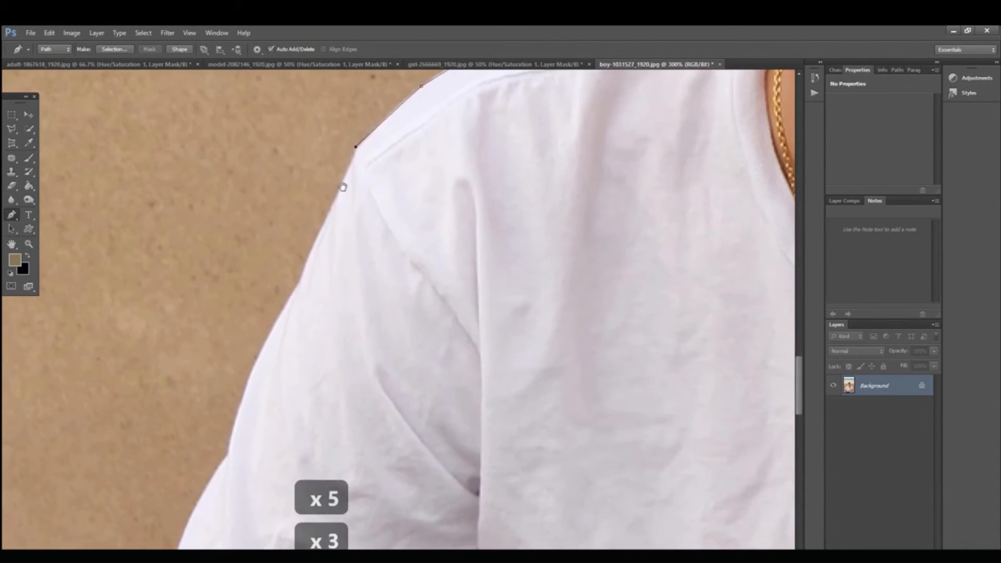
left_click(334, 199)
key("ctrl+z")
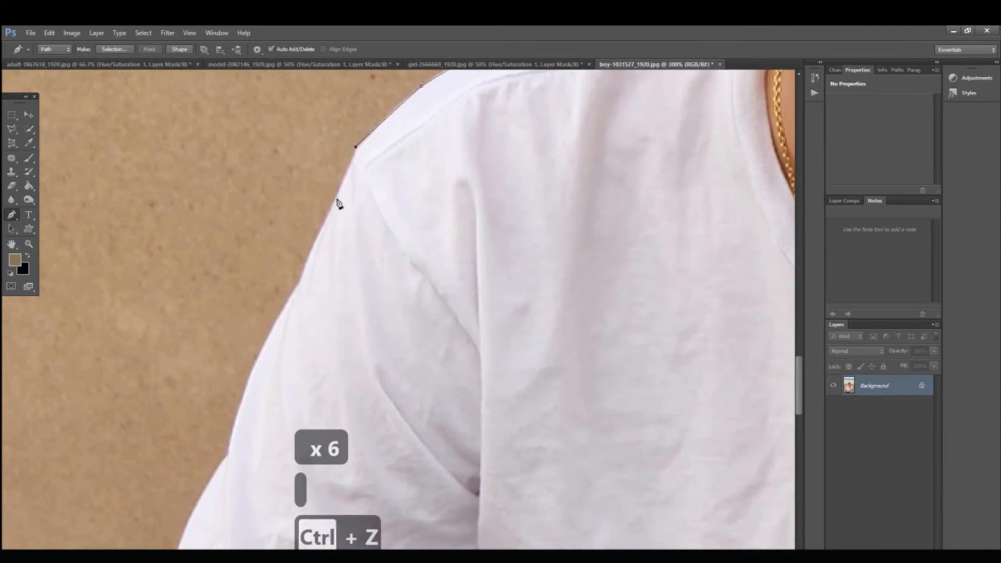
key("space")
left_click_drag(380, 197, 431, 77)
left_click(358, 167)
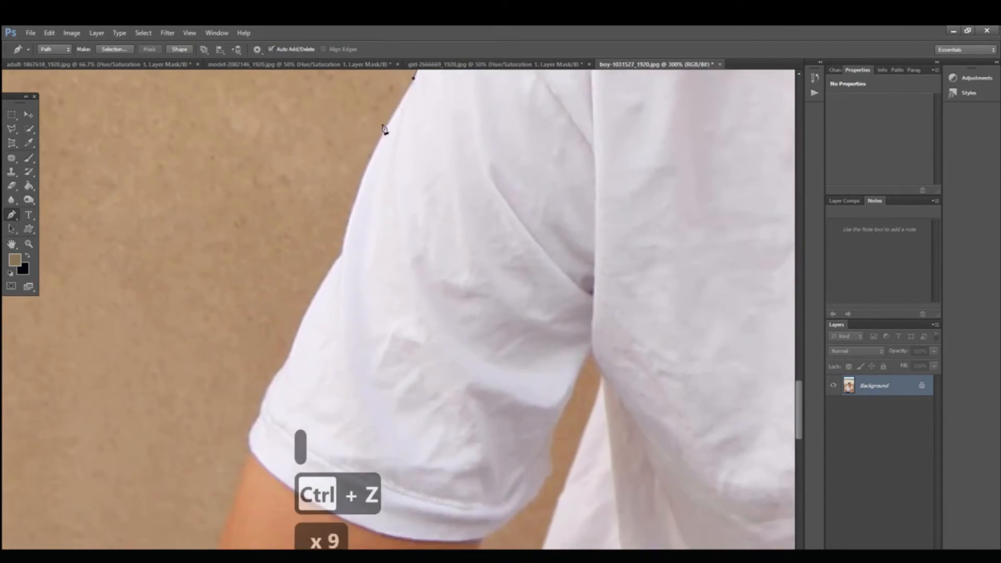
left_click(384, 134)
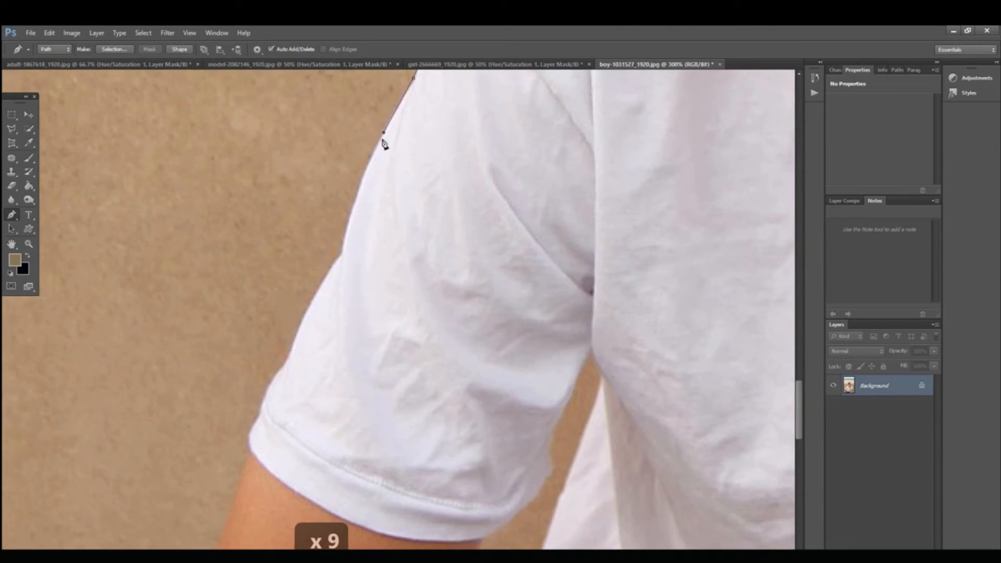
left_click(353, 207)
left_click(342, 253)
Step: Trace the lower half of the sleeve's outer edge down to the cuff seam, replacing the misplaced anchor point
left_click_drag(342, 252, 389, 169)
left_click(368, 216)
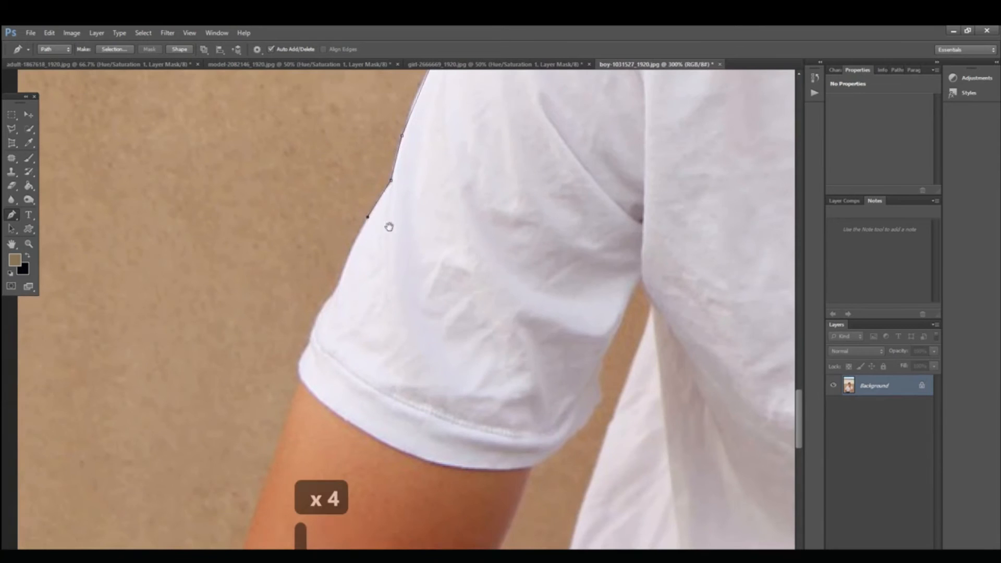
left_click_drag(389, 227, 402, 201)
left_click(379, 209)
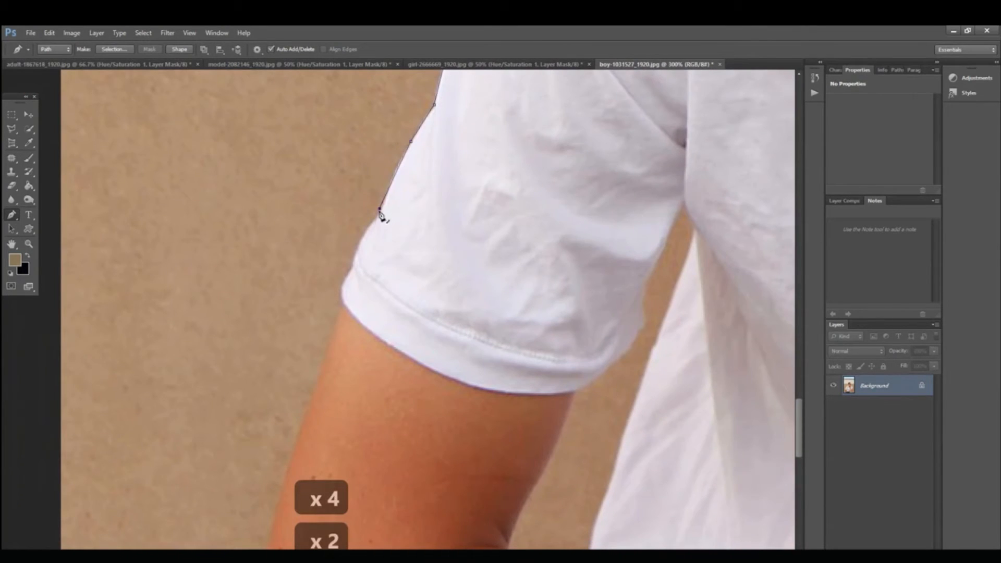
left_click(353, 258)
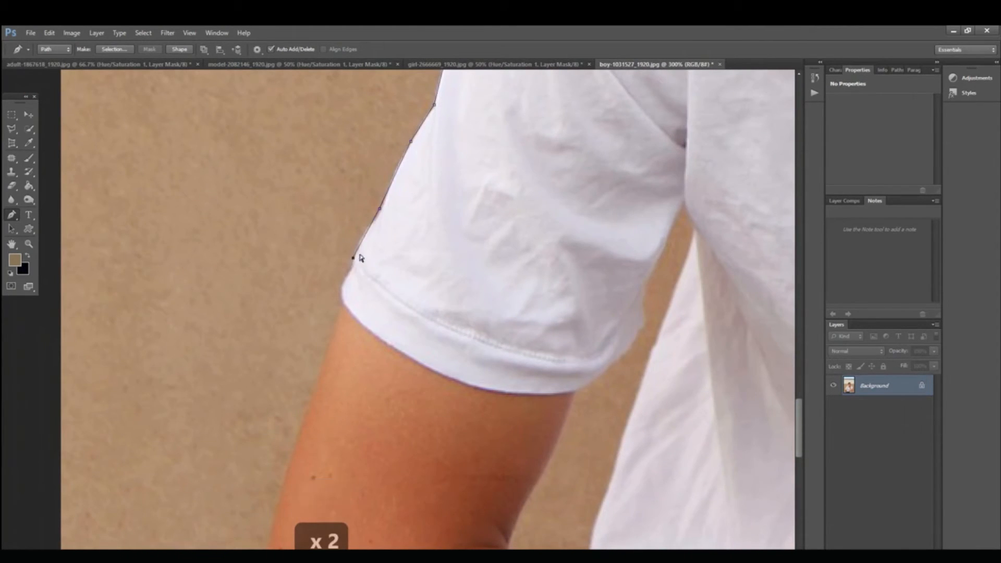
key("ctrl+z")
left_click(361, 239)
left_click(352, 268)
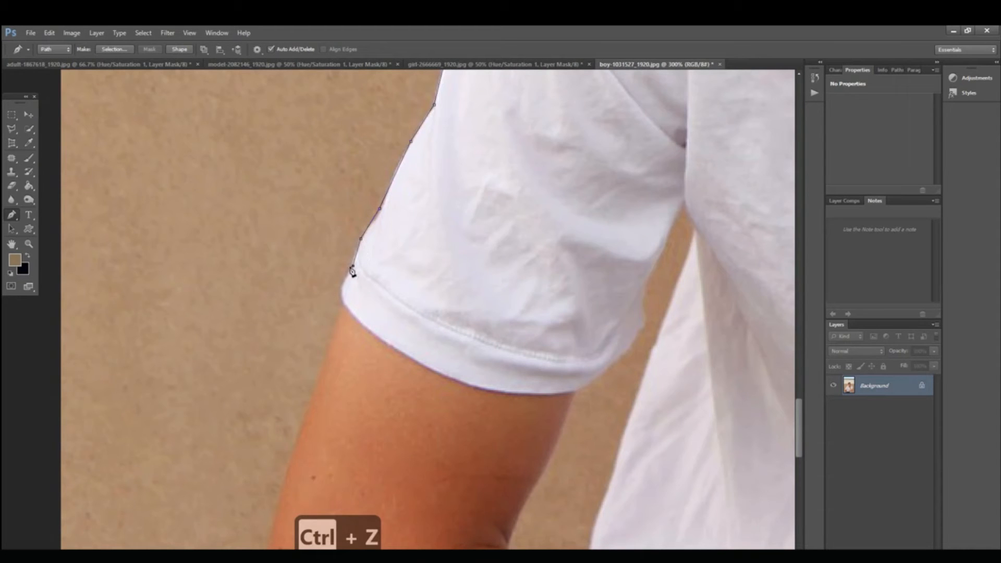
Step: Trace the sleeve cuff across the upper arm with a curved segment and short straight ones, and dismiss the chat notification
left_click_drag(344, 286, 271, 198)
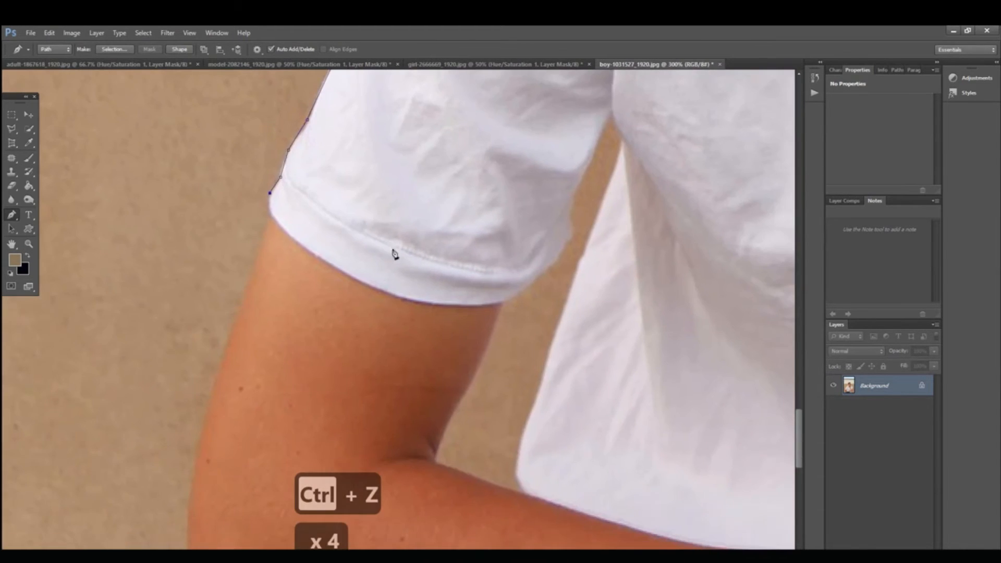
left_click_drag(409, 302, 243, 238)
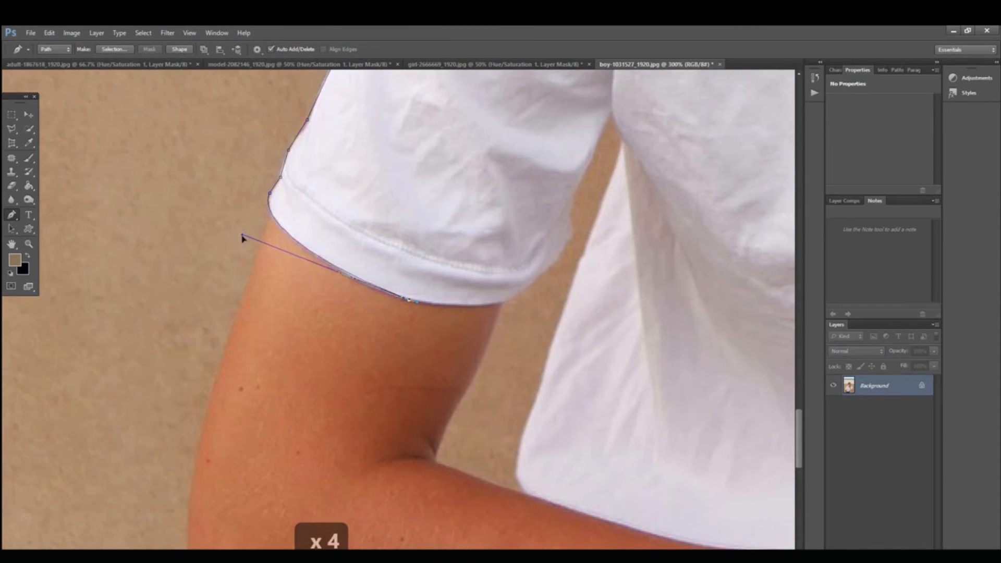
left_click(495, 307)
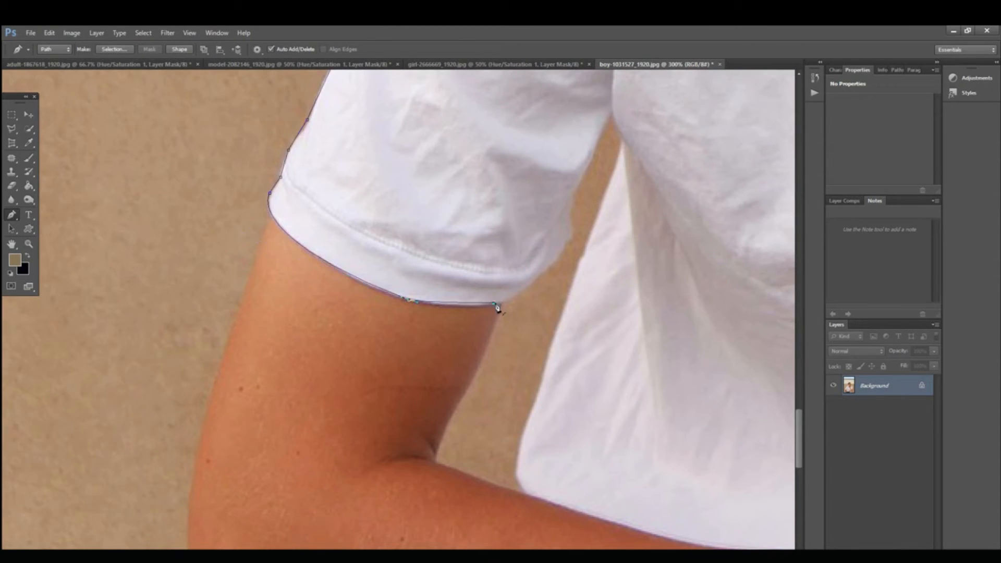
key("ctrl+z")
left_click(457, 309)
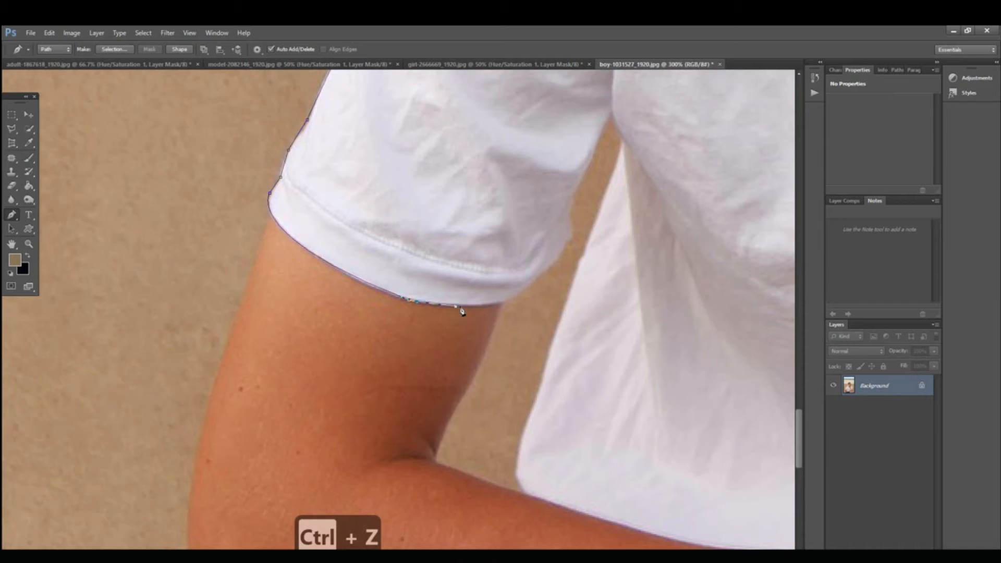
left_click(500, 305)
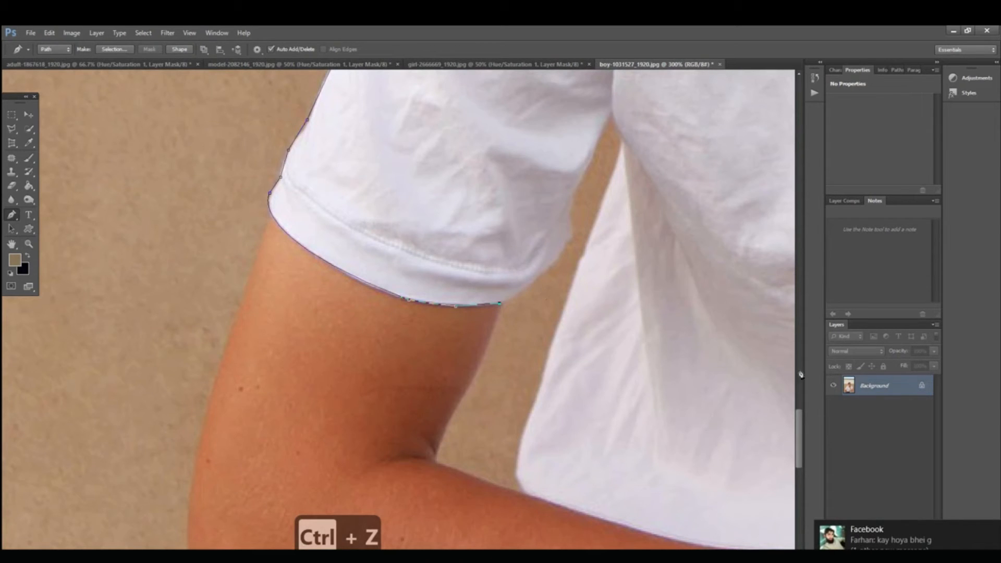
left_click(992, 530)
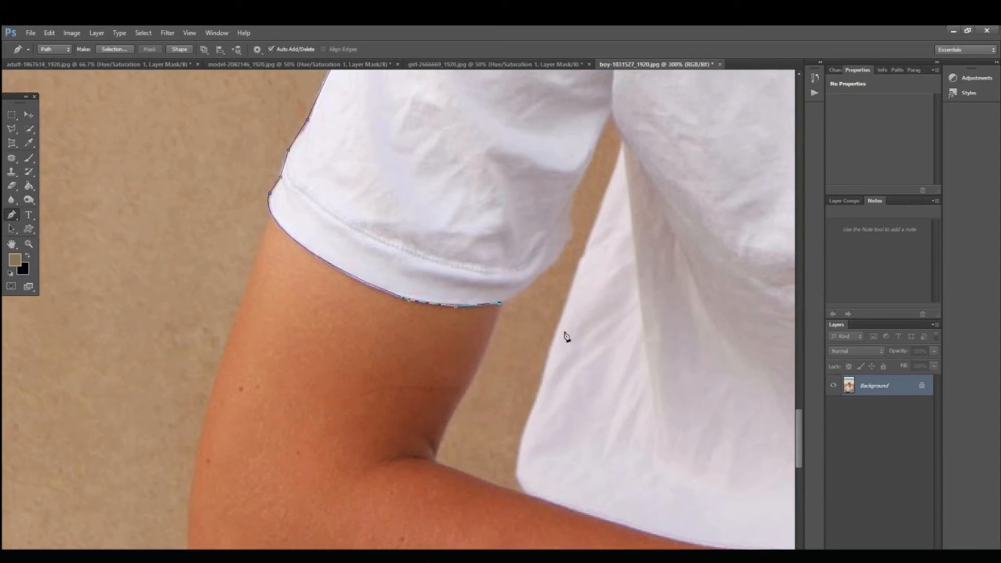
Step: Trace the sleeve's inner edge from the cuff up to the armpit and onto the shirt body
left_click(540, 277)
left_click(572, 234)
left_click(569, 217)
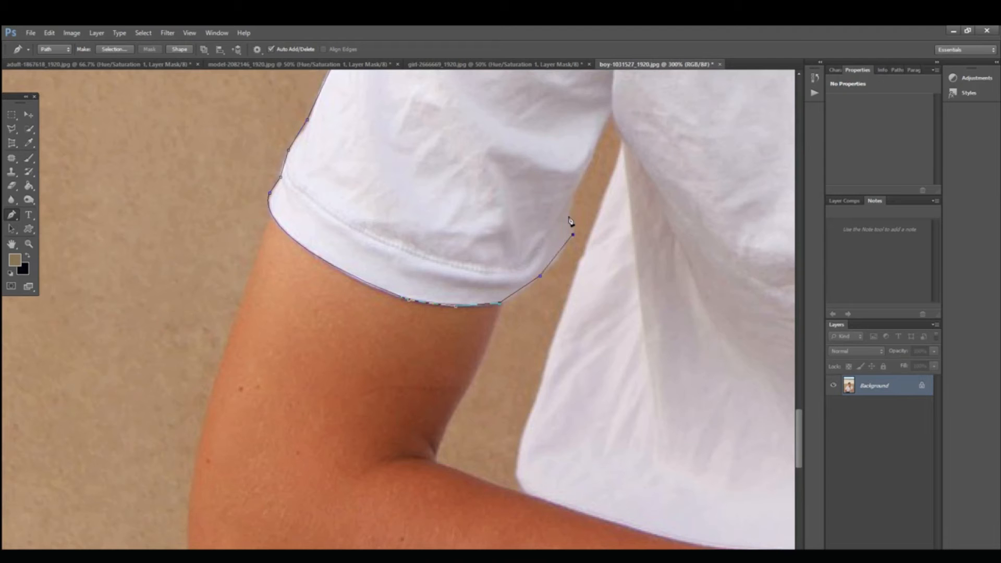
left_click(576, 186)
left_click(611, 109)
left_click(621, 137)
Step: Trace the side of the shirt body from below the armpit down to the hem corner at the forearm
left_click(579, 259)
left_click_drag(558, 327, 393, 167)
left_click(473, 247)
left_click(377, 217)
left_click(366, 254)
left_click(360, 284)
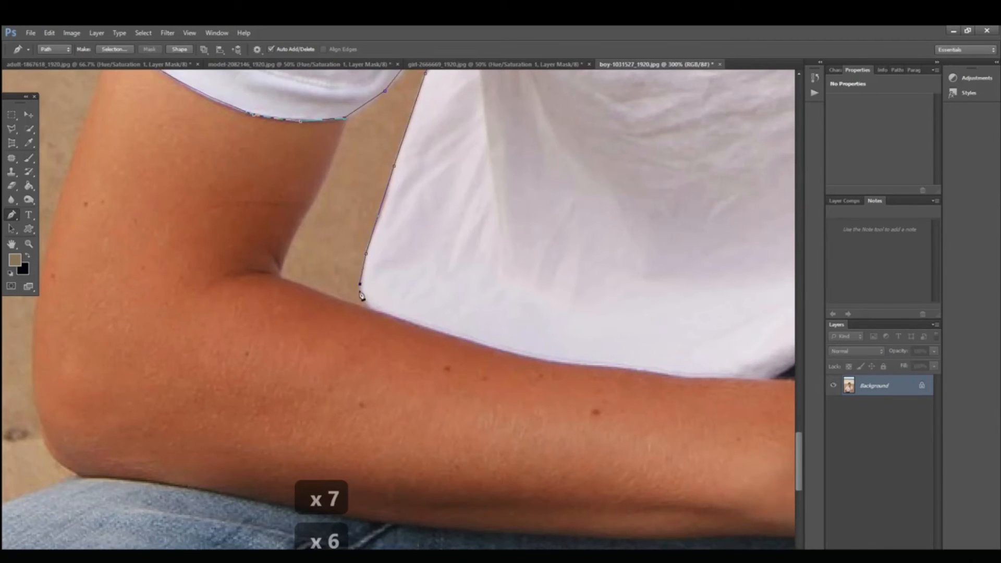
left_click(367, 307)
Step: Trace the shirt's hem along the resting forearm up to the dark gap near the wrist
left_click_drag(456, 315, 299, 282)
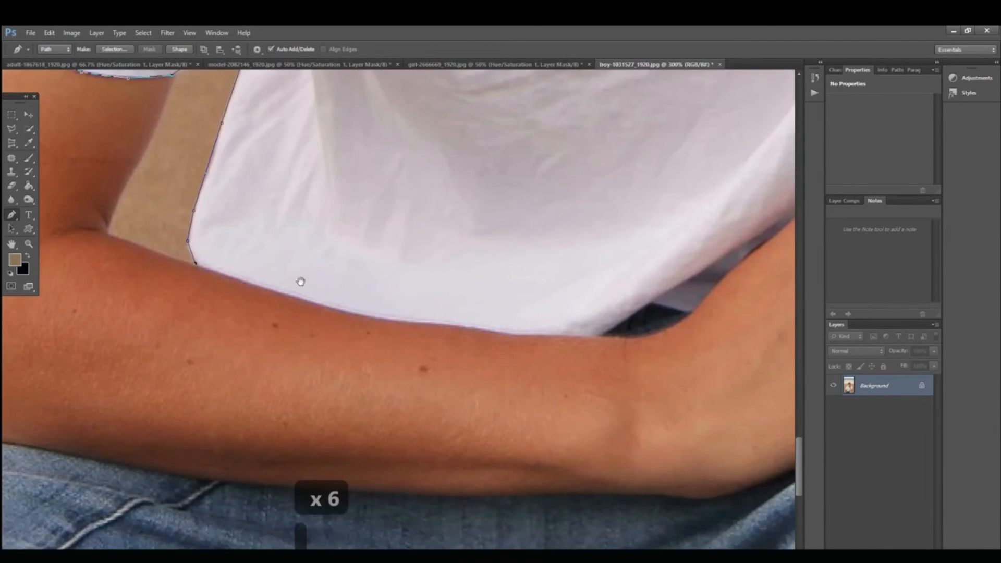
left_click(296, 300)
key("z")
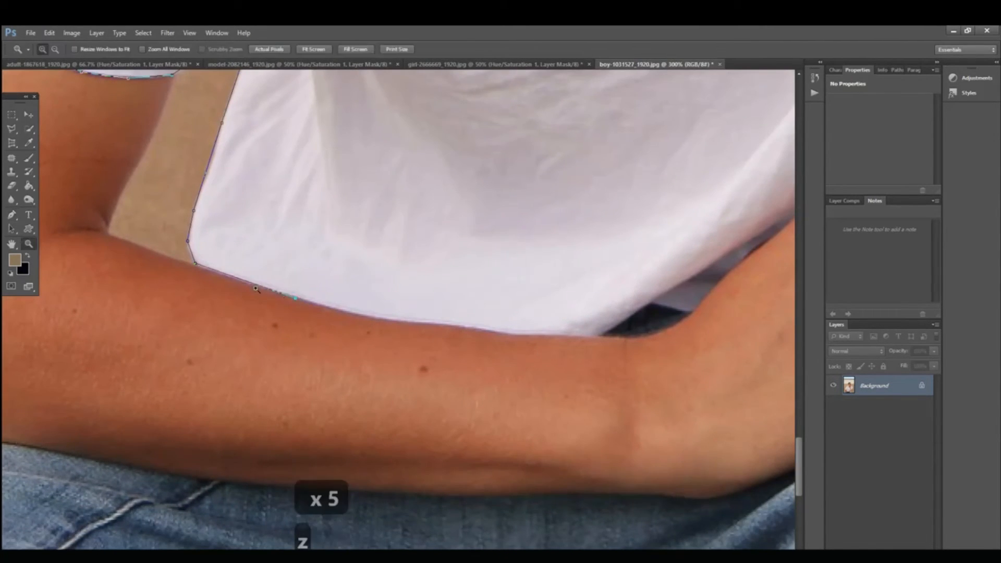
left_click(12, 214)
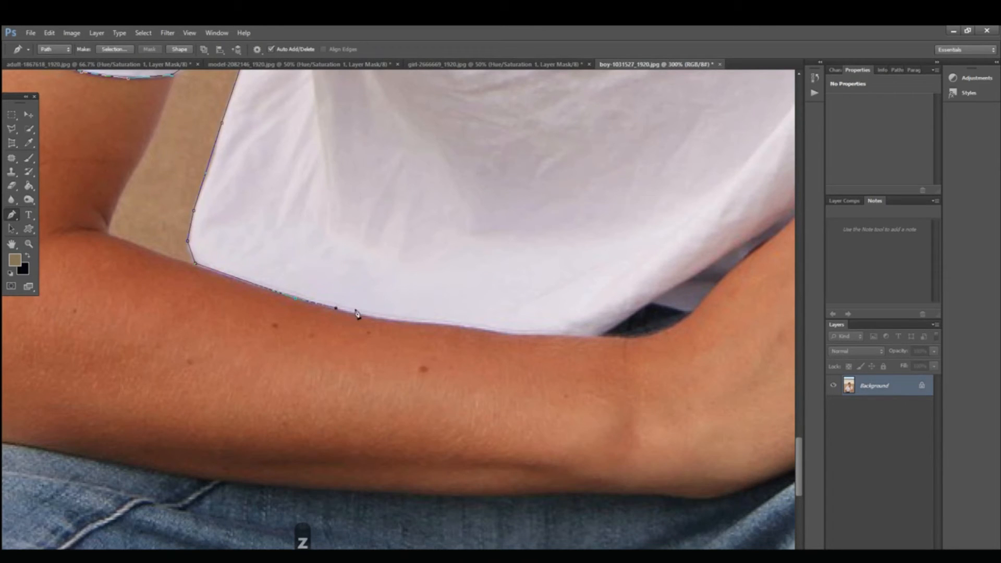
left_click(414, 321)
key("ctrl+z")
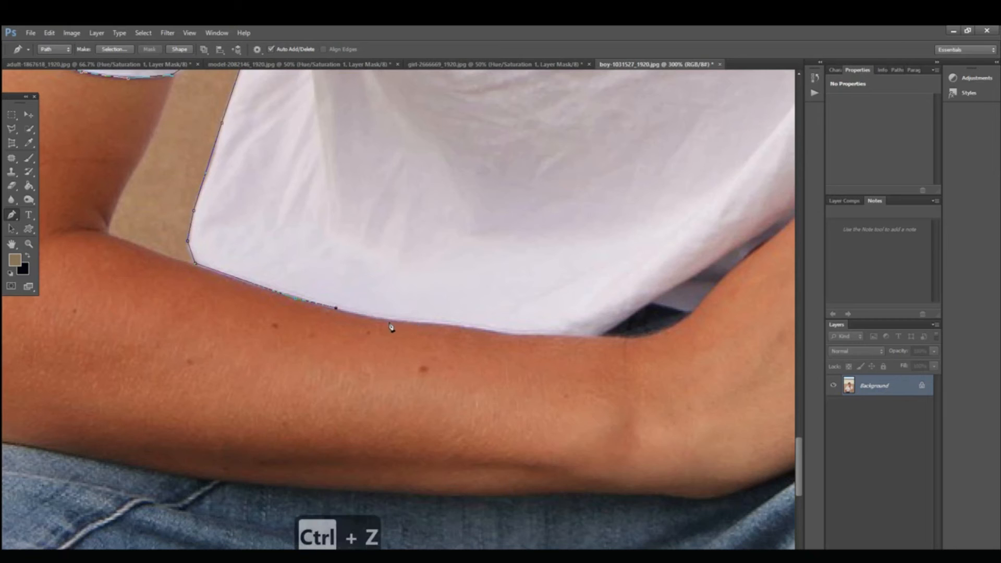
left_click(432, 324)
left_click(509, 335)
left_click(597, 338)
Step: Continue the path around the gap at the hem and along the back of the resting hand to the knuckles
left_click_drag(644, 324, 461, 361)
left_click(443, 355)
left_click(467, 340)
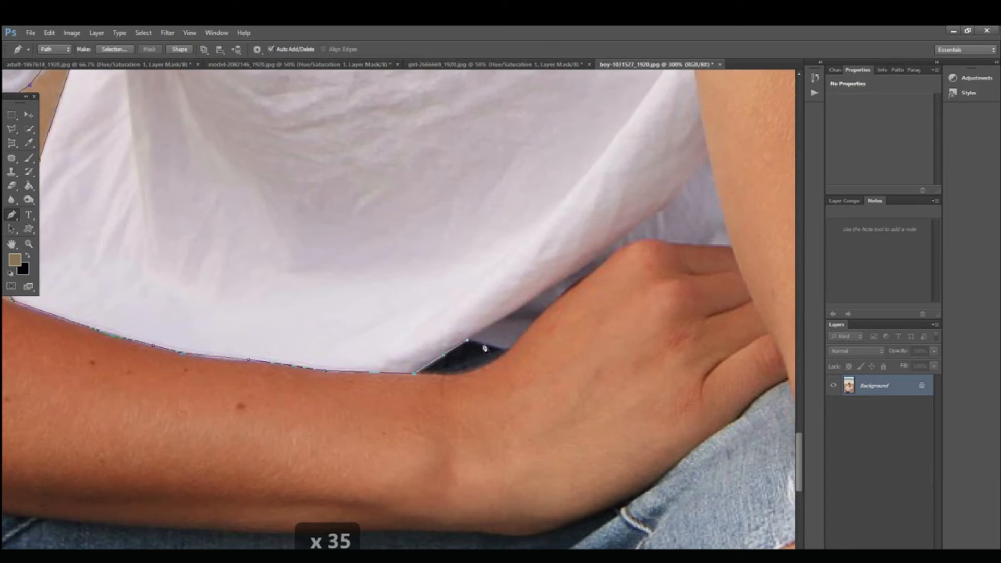
left_click(559, 296)
left_click(585, 275)
left_click(622, 248)
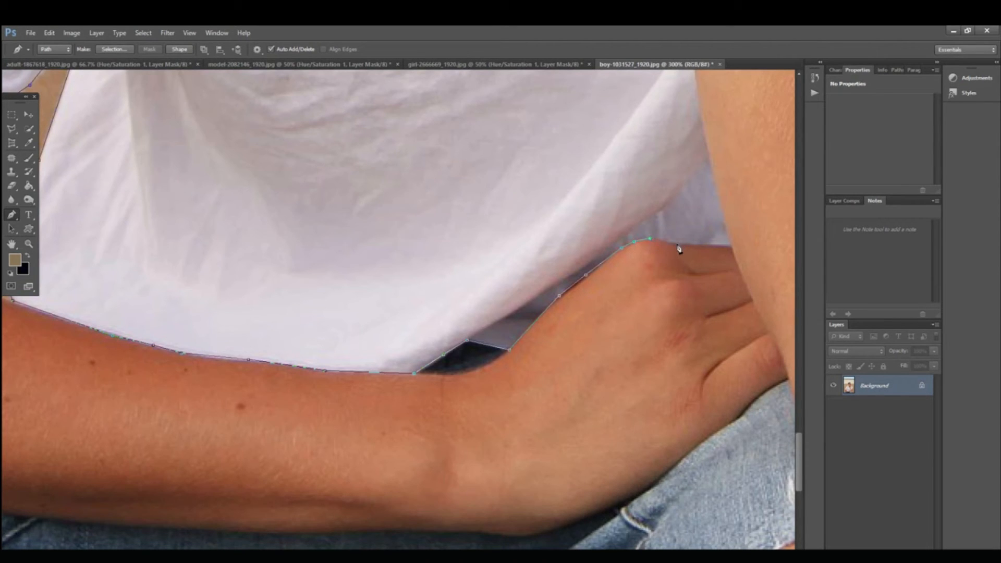
Step: Trace the shirt's edge along the raised forearm from the resting hand up to the gold watch
scroll(711, 313, "up", 12)
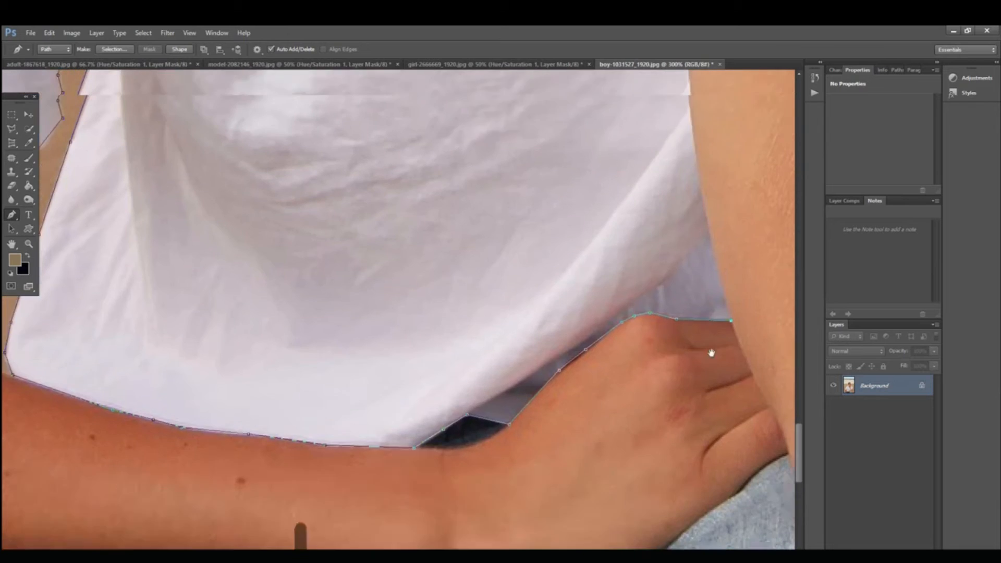
left_click(710, 294)
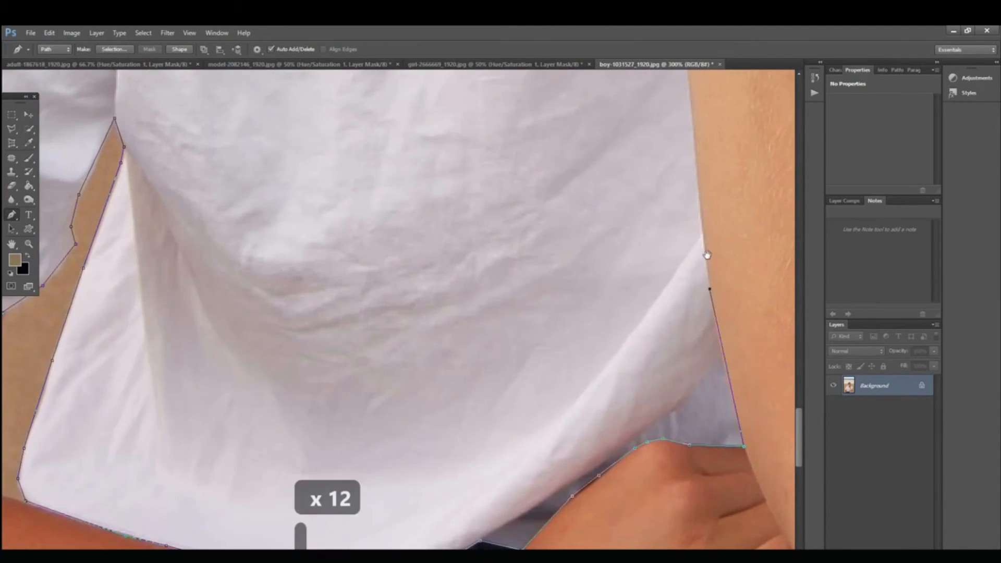
scroll(707, 251, "up", 10)
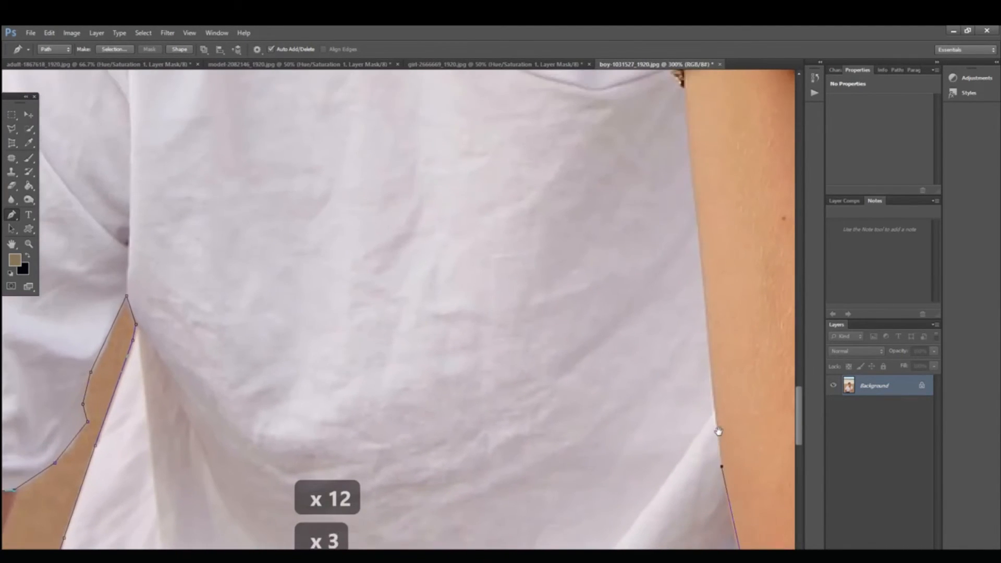
left_click(695, 182)
scroll(699, 163, "up", 7)
left_click(696, 309)
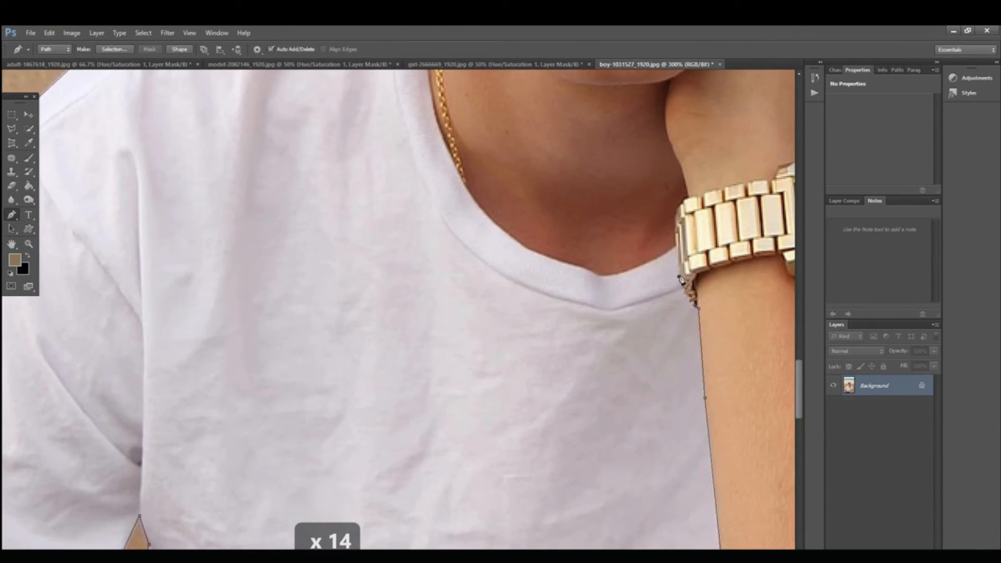
Step: Trace past the watch bracelet and along the collar to the lowest point of the neckline
left_click(664, 255)
left_click(638, 266)
left_click(615, 276)
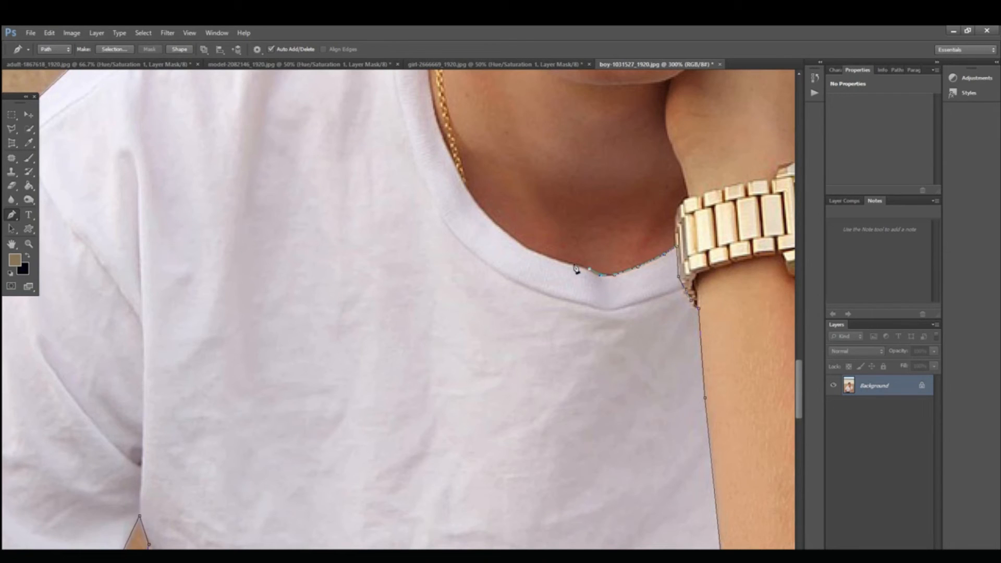
Step: Try to continue the path up the neckline curve toward the gold chain, and undo the last anchor points
left_click_drag(487, 252, 591, 345)
left_click(637, 352)
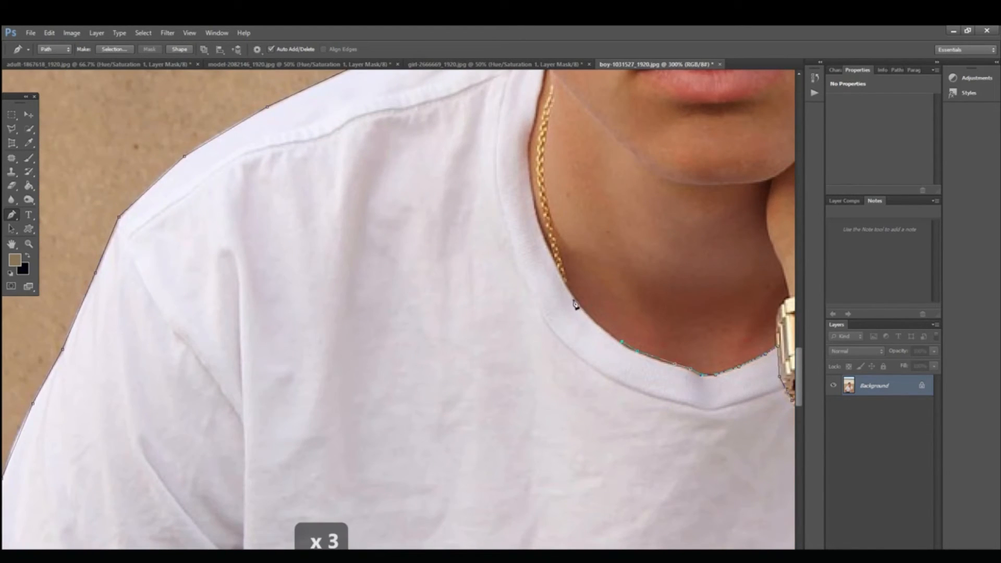
key("ctrl+z")
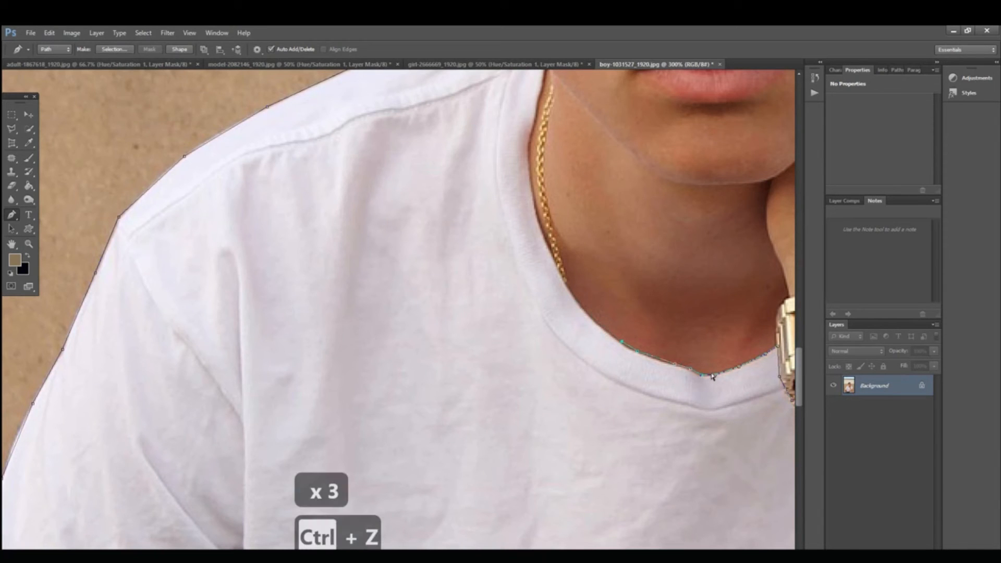
key("ctrl+alt+z")
key("ctrl+alt+z")
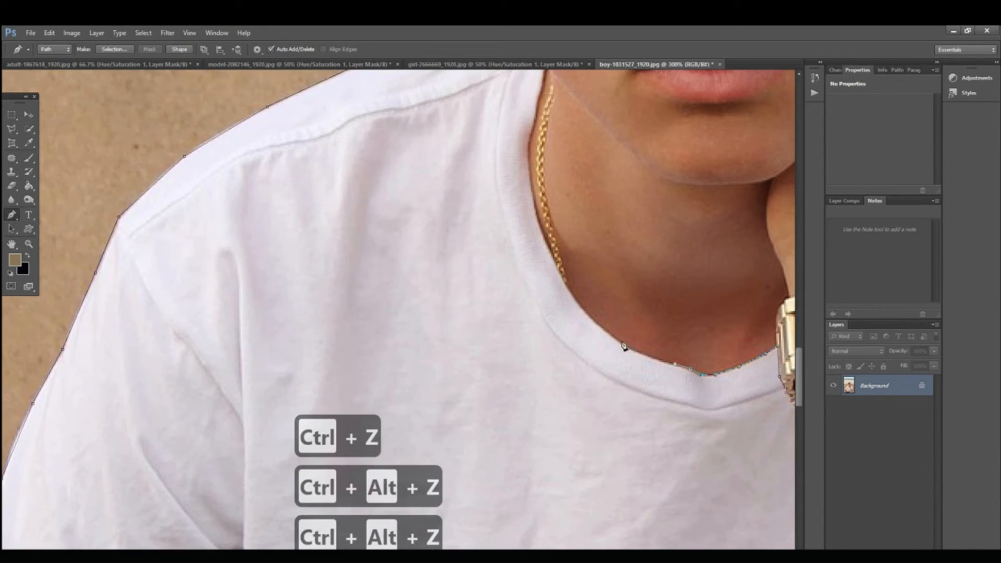
Step: Continue the path up the neckline curve and along the collar beside the gold chain
left_click(571, 295)
left_click_drag(577, 302, 641, 408)
key("space")
left_click(590, 349)
left_click(576, 298)
left_click_drag(572, 250, 580, 246)
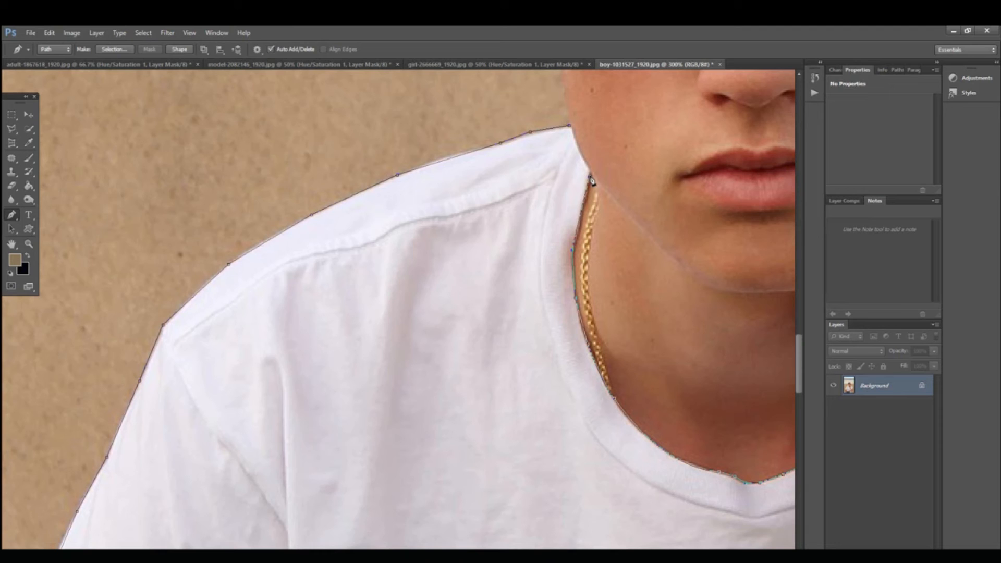
Step: Redo the last anchor near the jaw and close the path at its shoulder starting point
key("ctrl+z")
left_click_drag(591, 172, 585, 161)
left_click(570, 127)
left_click_drag(569, 119, 563, 118)
Step: Start a second path at the outer corner of the other sleeve and trace its hem toward the raised forearm
scroll(621, 244, "down", 2)
left_click_drag(705, 346, 314, 234)
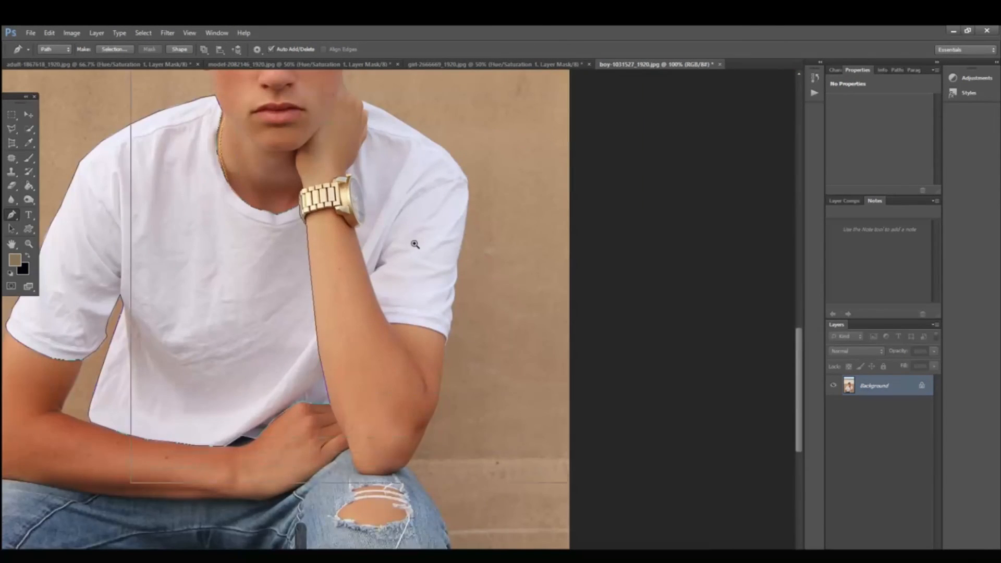
scroll(415, 245, "up", 1)
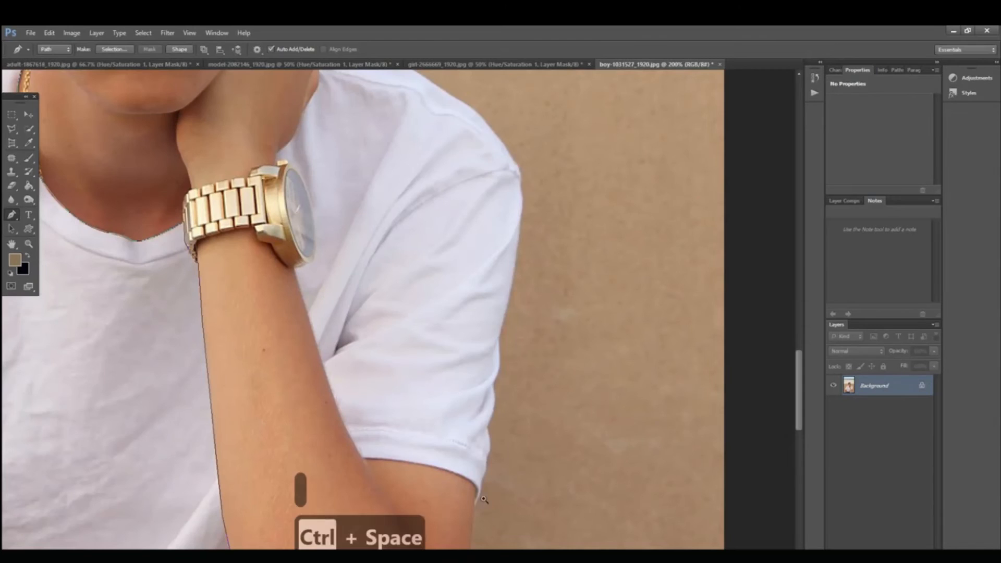
left_click(485, 482, "ctrl")
left_click_drag(484, 495, 566, 473)
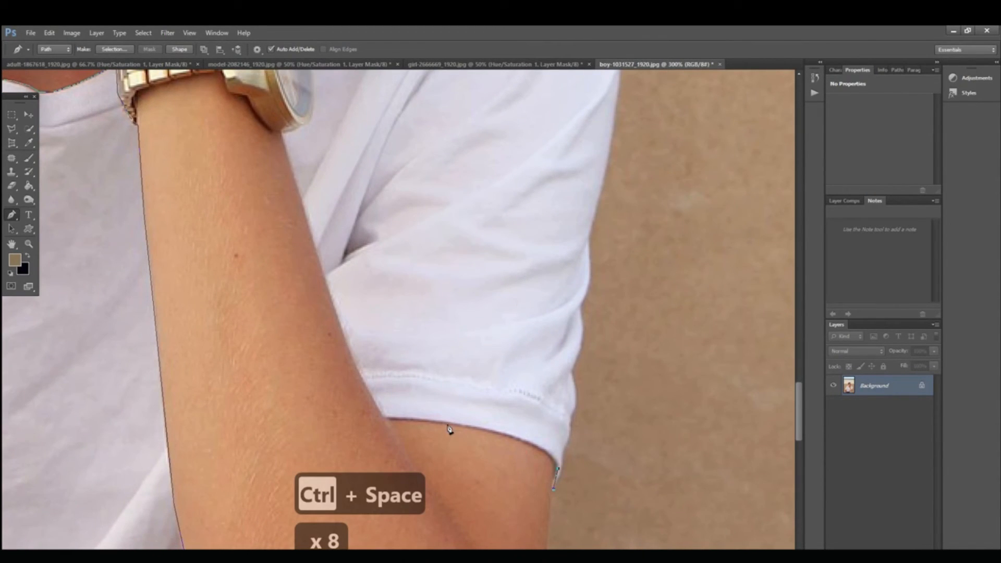
left_click_drag(449, 423, 563, 441)
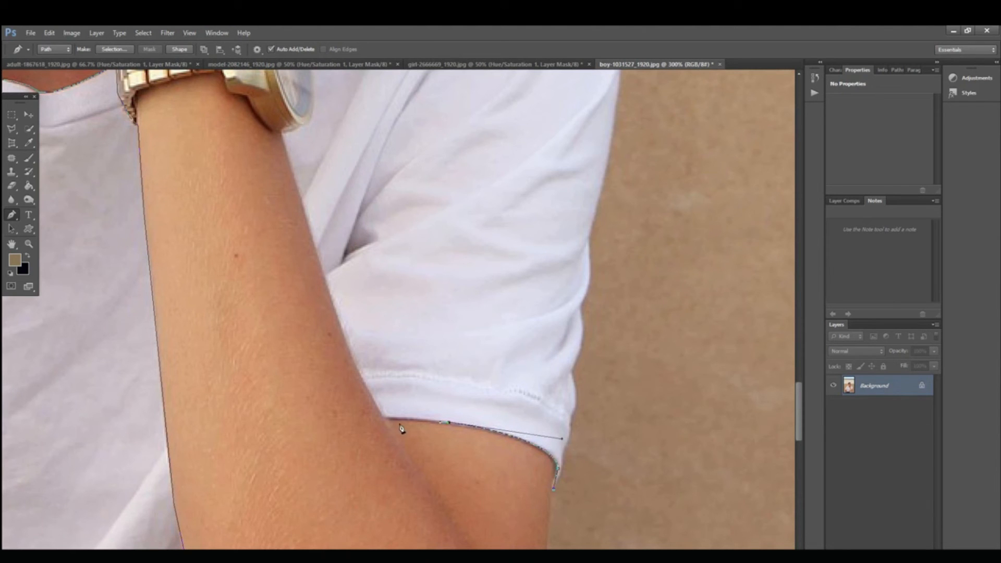
Step: Trace the second path up the outer edge of the raised forearm to the bottom of the watch case
scroll(358, 364, "up", 3)
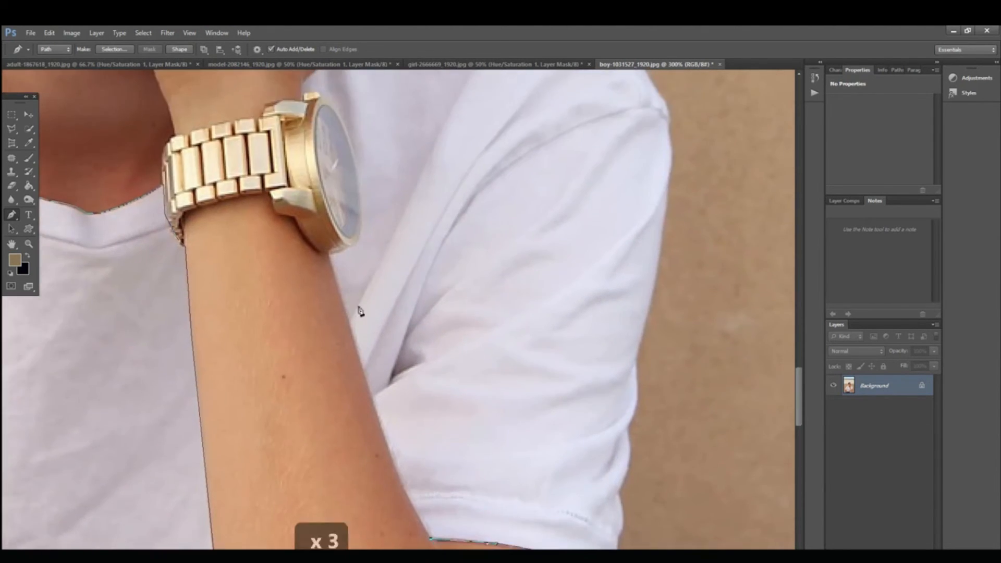
key("ctrl+z")
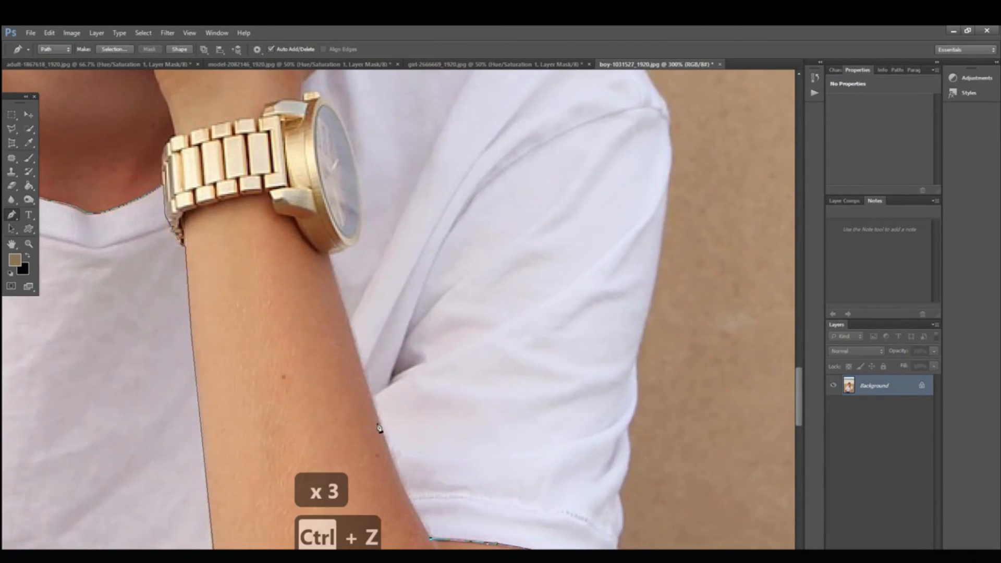
left_click(388, 445)
key("ctrl+z")
left_click(400, 480)
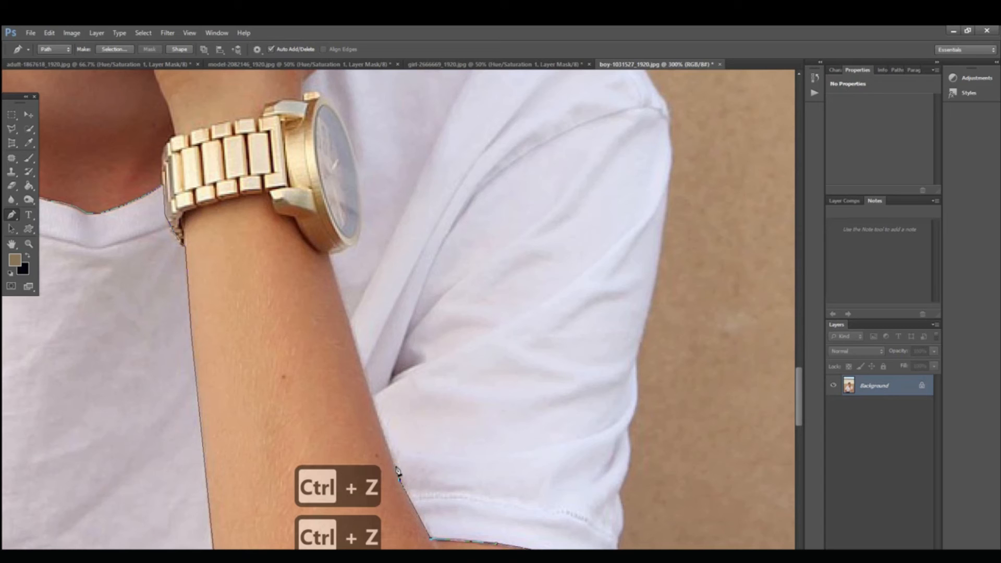
left_click(350, 324)
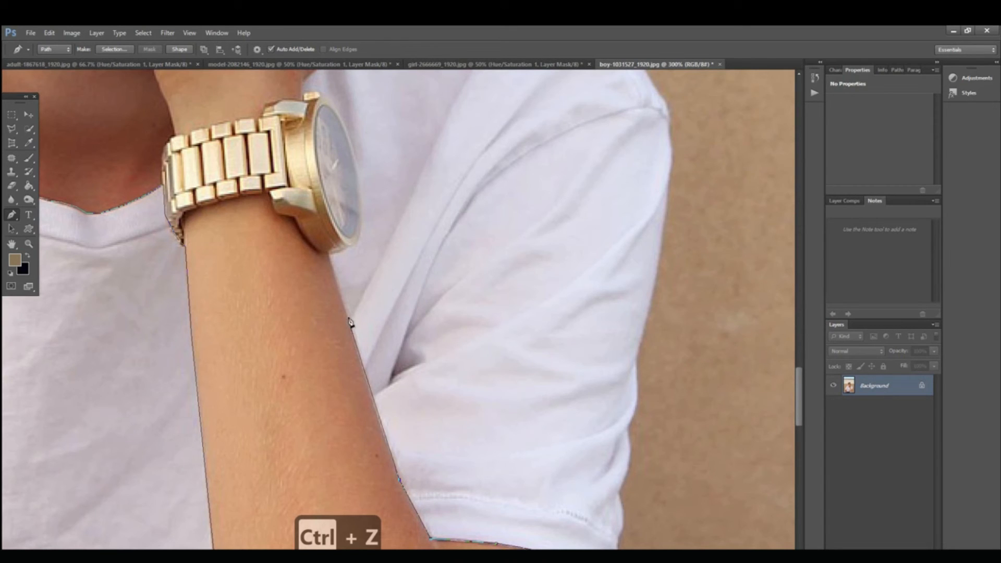
left_click_drag(330, 259, 359, 346)
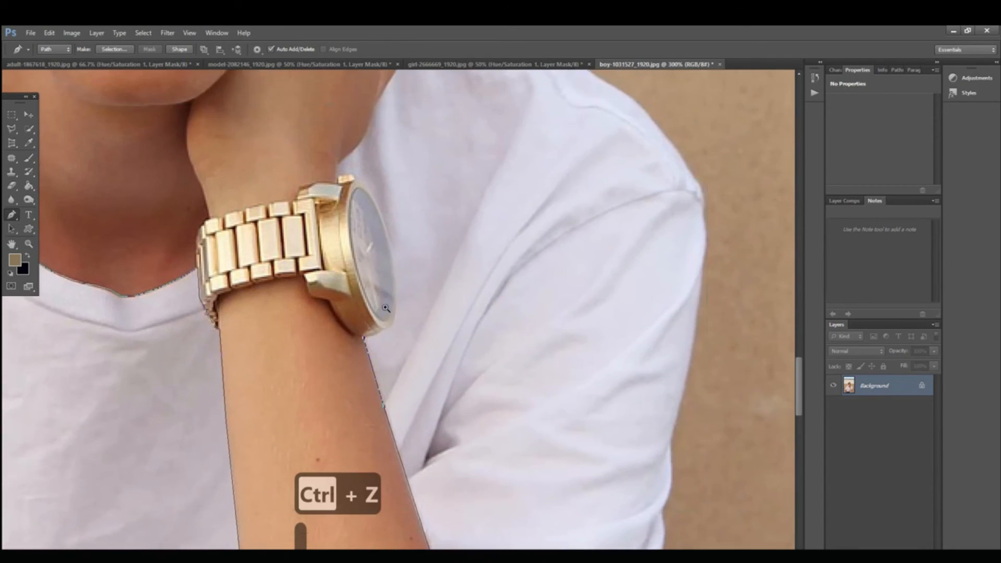
Step: Trace around the outside of the watch case up to the crown
scroll(397, 275, "up", 2)
left_click_drag(403, 305, 405, 361)
left_click_drag(394, 282, 425, 446)
left_click_drag(371, 231, 439, 281)
left_click_drag(372, 224, 400, 283)
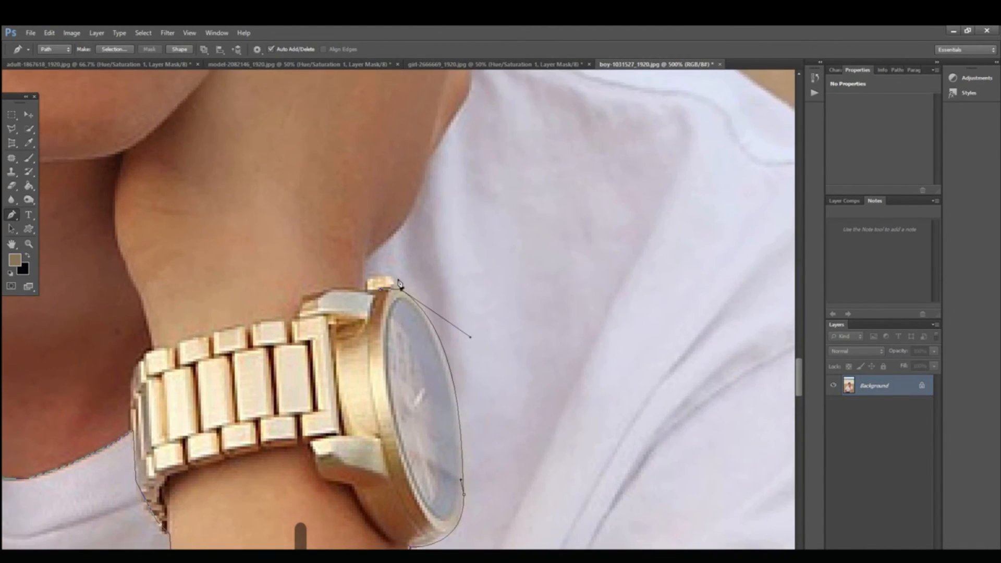
left_click(399, 289, "alt")
Step: Trace from the watch crown up along the edge of the hand and knuckle to the shoulder line
scroll(368, 264, "up", 4)
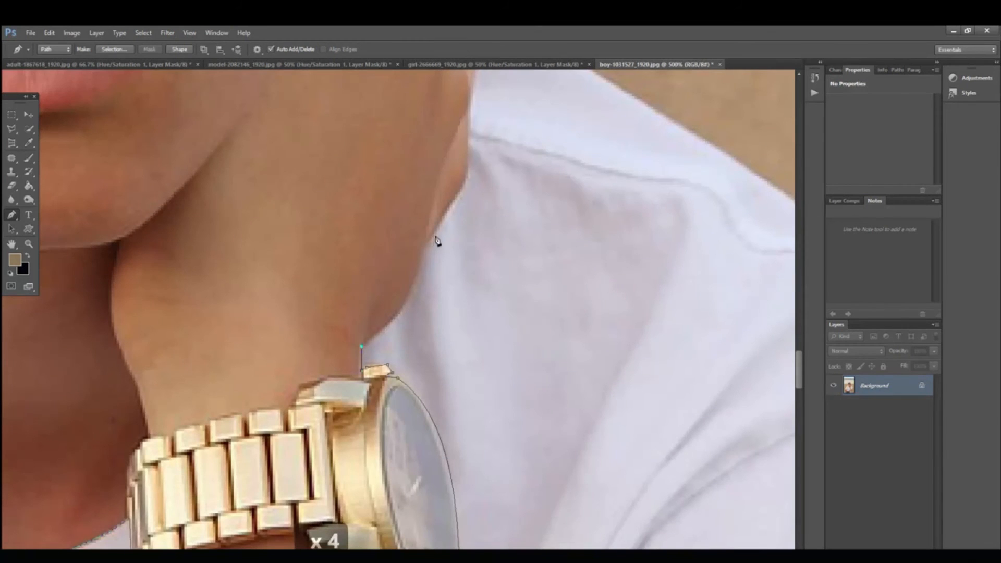
left_click_drag(427, 243, 420, 314)
scroll(431, 302, "up", 4)
left_click(433, 267)
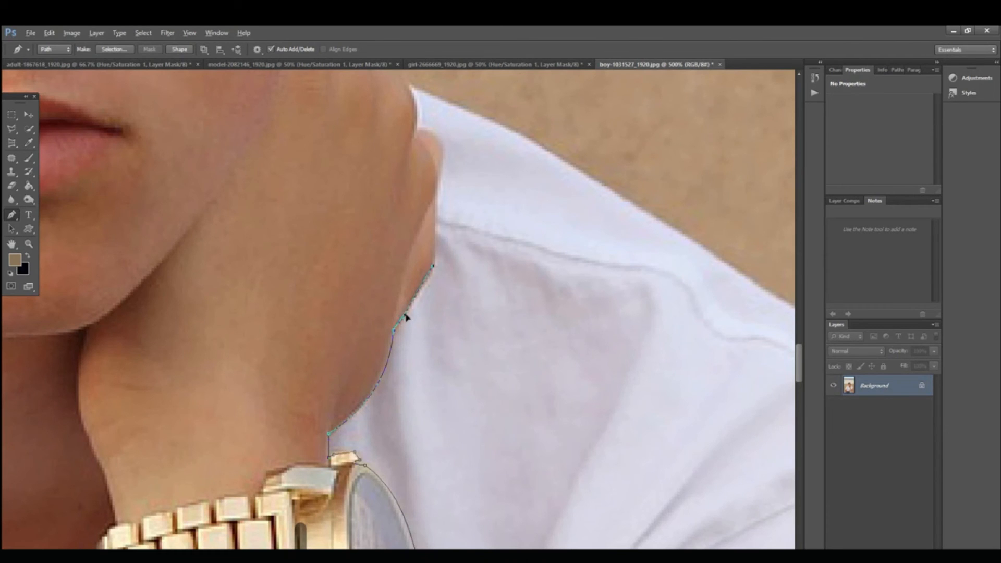
left_click(440, 165)
left_click(417, 128)
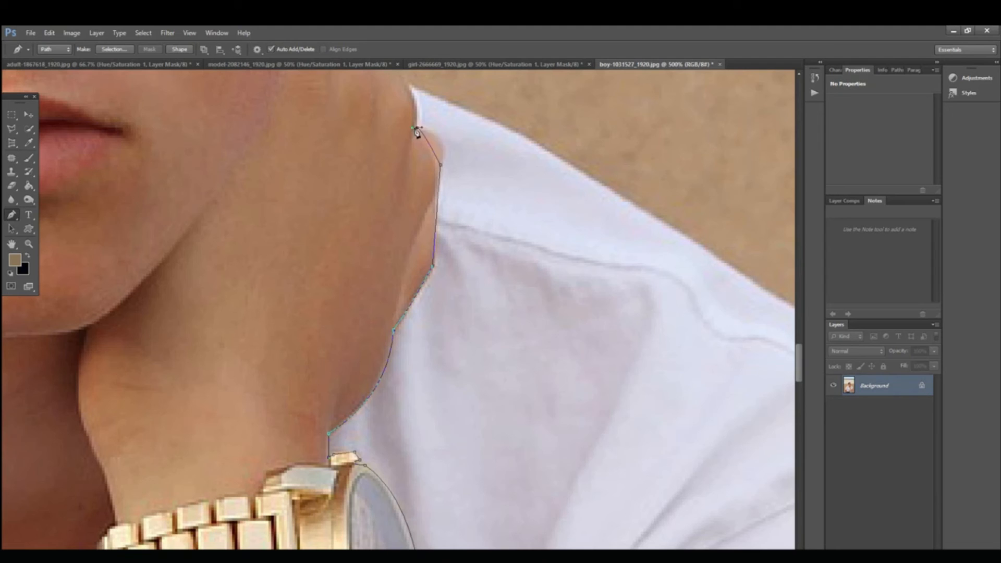
left_click_drag(421, 129, 457, 130)
left_click_drag(409, 84, 421, 111)
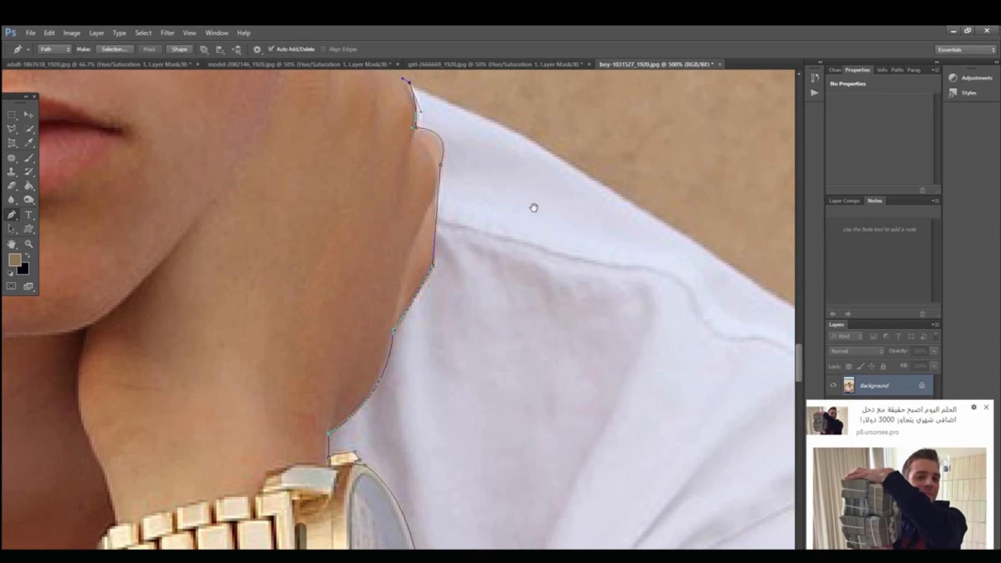
Step: Dismiss the pop-up ad and trace the shoulder's upper edge down its slope against the wall
left_click_drag(534, 207, 450, 213)
left_click(986, 409)
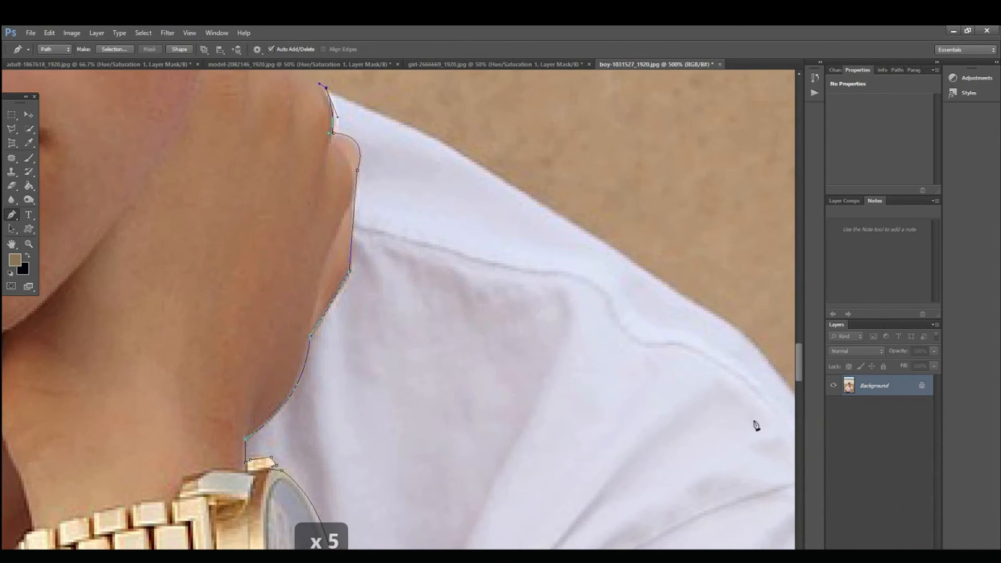
left_click_drag(610, 393, 429, 384)
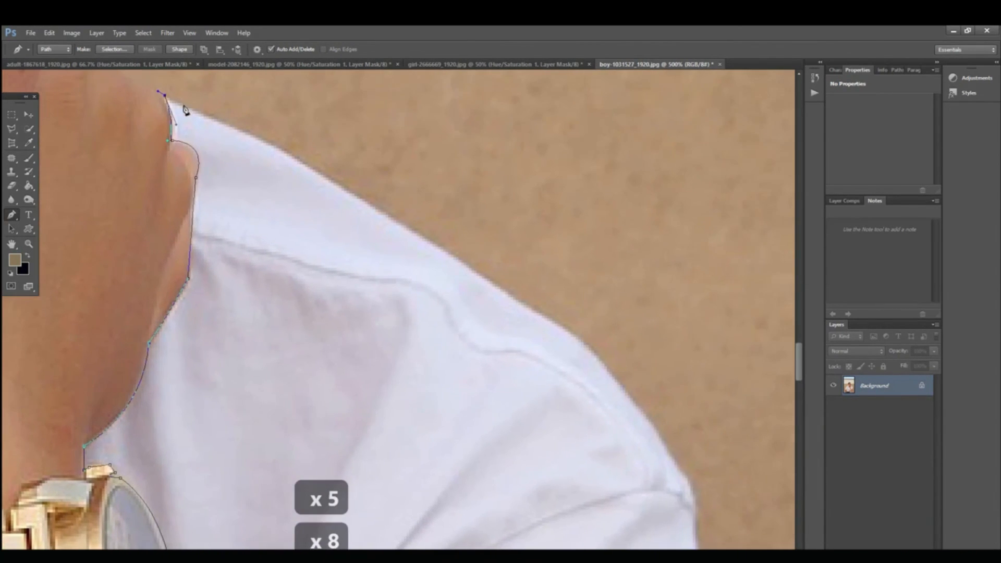
left_click_drag(409, 219, 352, 197)
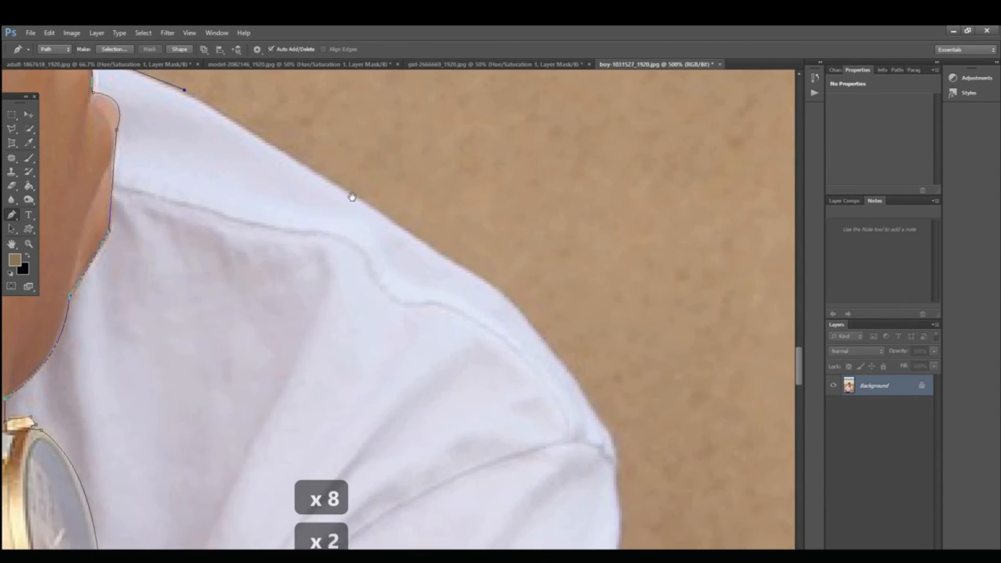
left_click(320, 175)
left_click(414, 237)
left_click_drag(410, 252, 245, 187)
left_click(330, 222)
left_click_drag(384, 261, 321, 184)
left_click(335, 222)
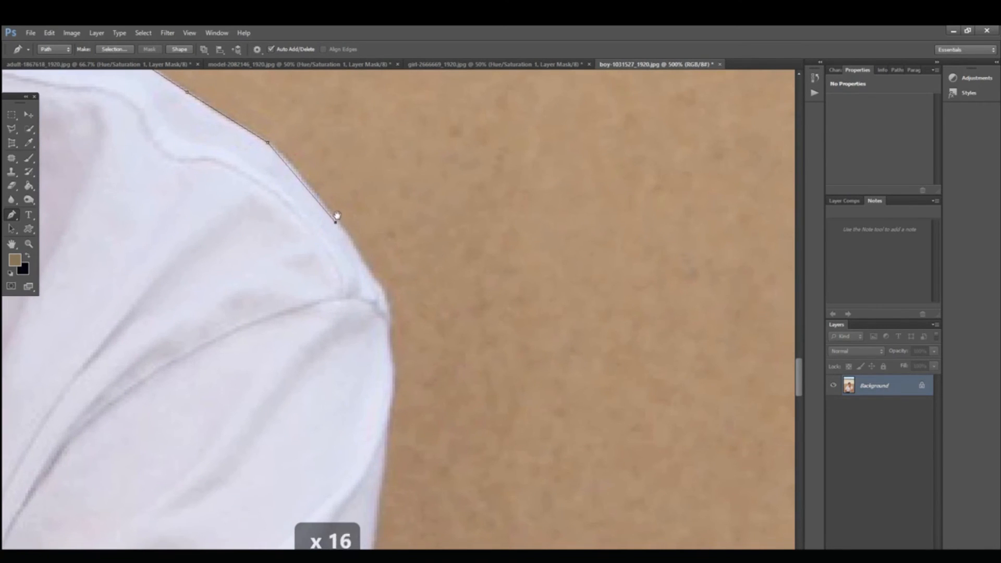
Step: Undo the last shoulder anchor and retrace the rounded shoulder edge past the sleeve seam
key("ctrl+z")
left_click(314, 188)
left_click(364, 257)
key("space")
left_click_drag(381, 262, 357, 207)
left_click(359, 239)
left_click(365, 261)
key("space")
left_click_drag(370, 271, 381, 196)
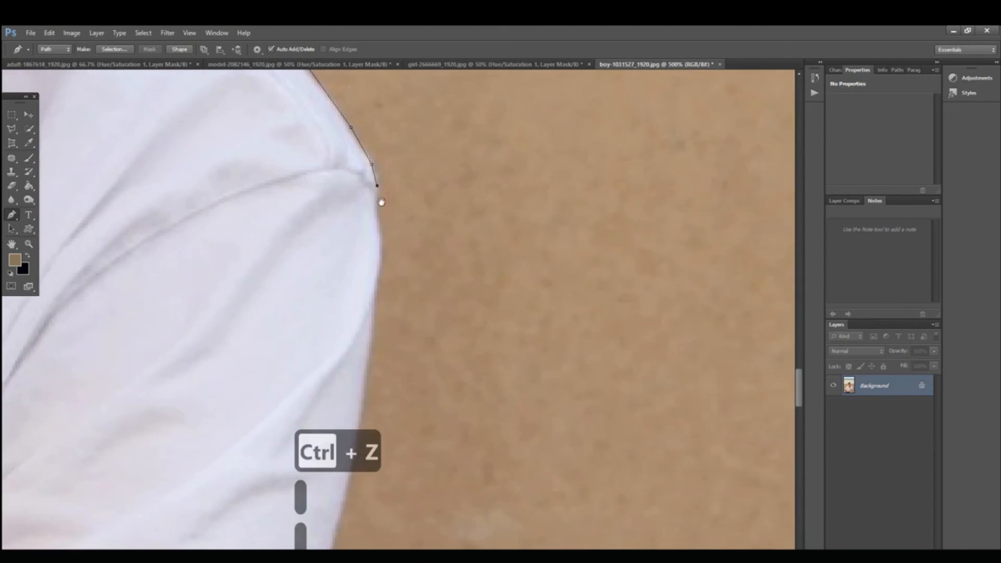
left_click(376, 213)
Step: Trace the path down the outer edge of the sleeve toward the folds above the hem
key("space")
left_click_drag(382, 235, 413, 115)
left_click(391, 185)
key("space")
left_click(400, 161)
key("space")
left_click_drag(397, 216, 418, 139)
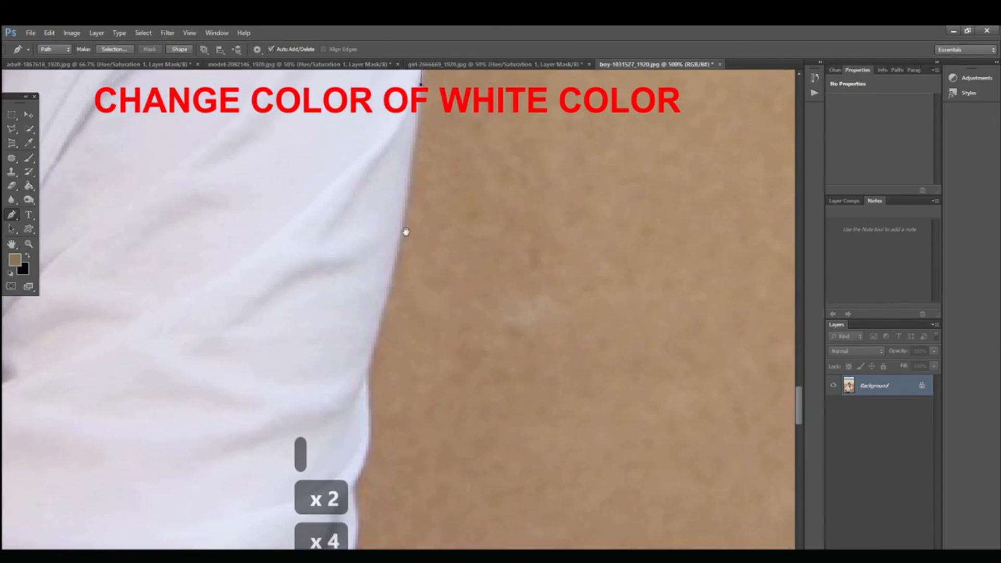
left_click(397, 254)
key("space")
left_click_drag(401, 274, 411, 187)
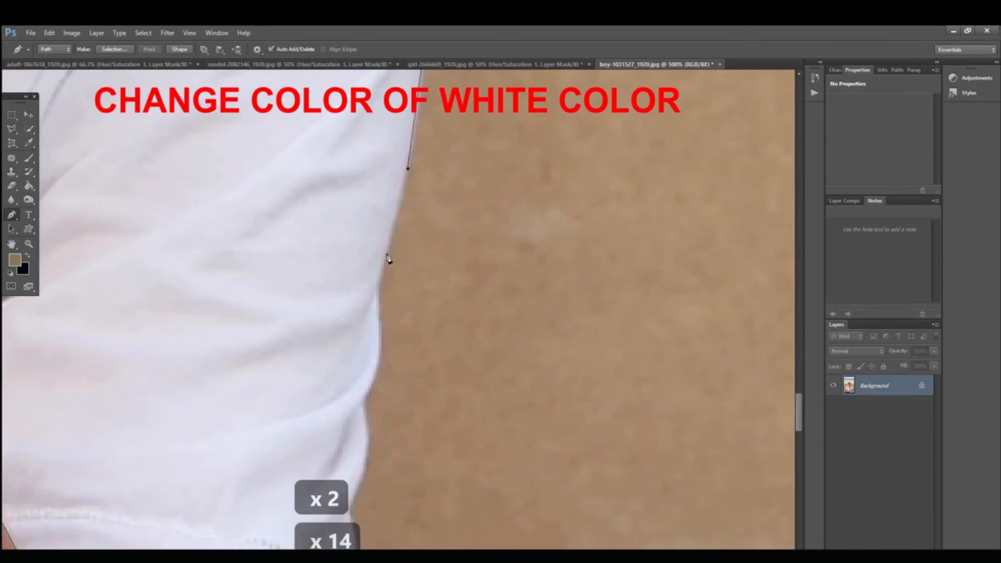
left_click(388, 257)
Step: Trace the wavy folds at the lower sleeve edge down toward the path's starting point at the hem corner
key("space")
left_click_drag(384, 290, 430, 204)
scroll(427, 206, "down", 3)
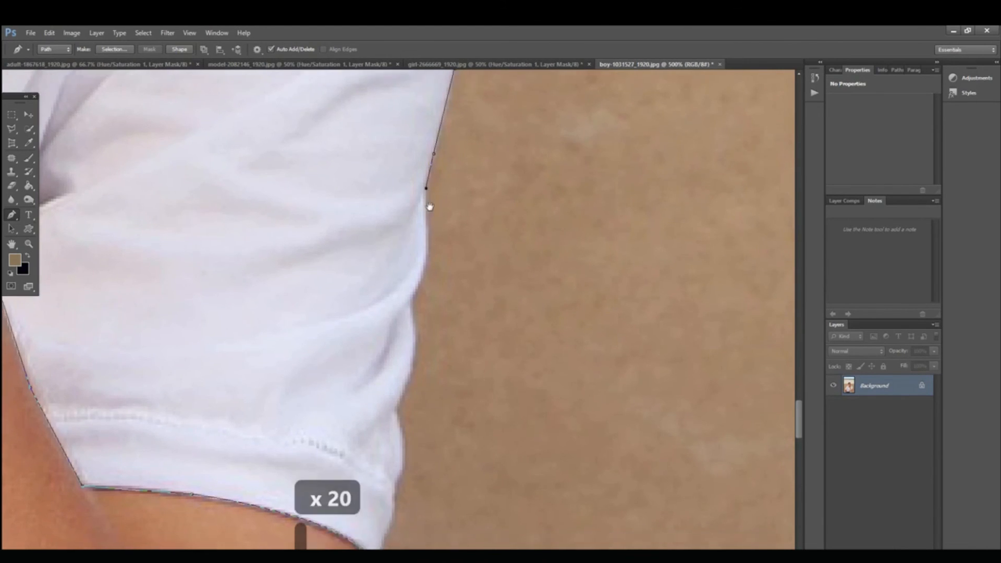
left_click(427, 185)
left_click_drag(409, 252, 431, 217)
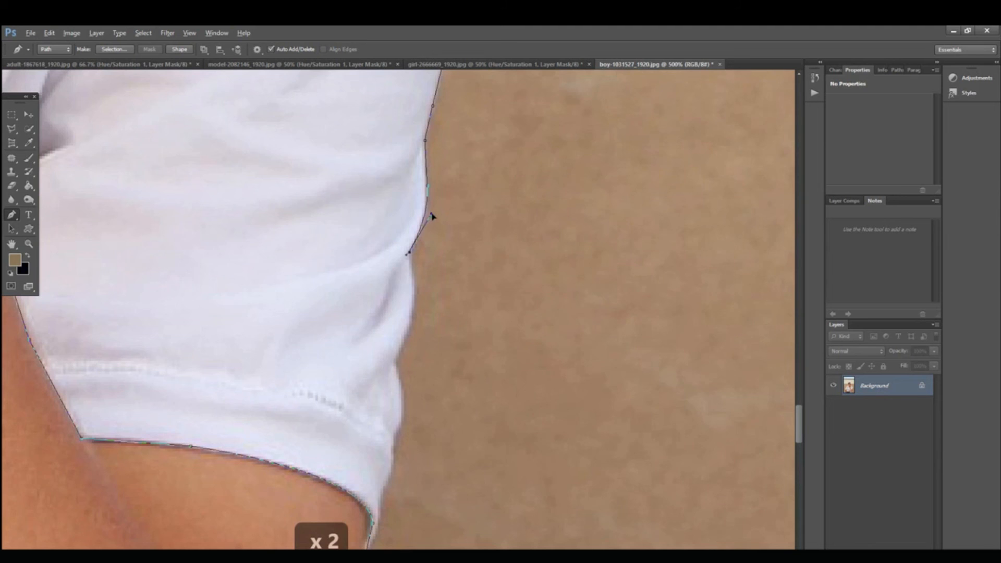
scroll(418, 208, "down", 3)
left_click_drag(393, 296, 427, 224)
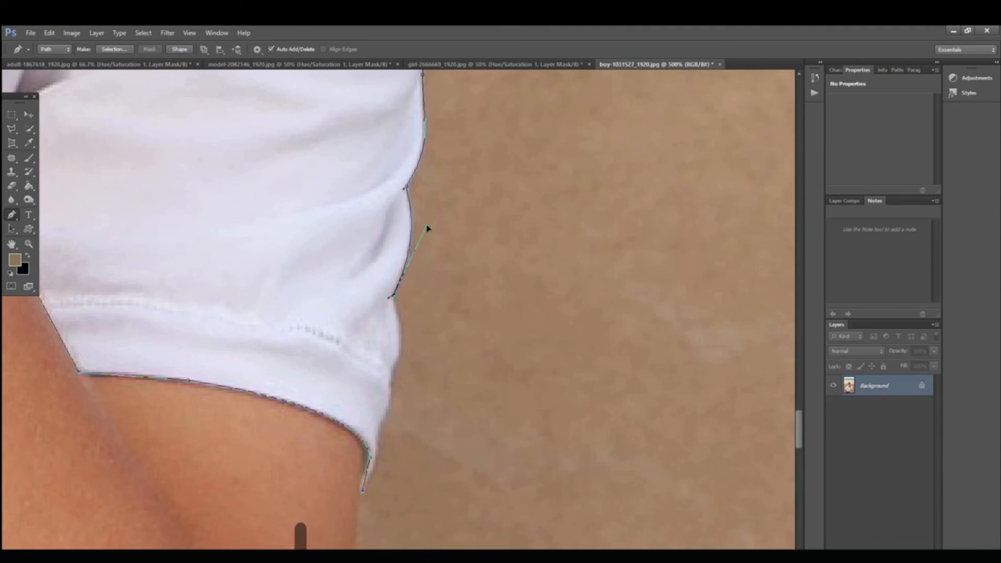
scroll(417, 271, "down", 5)
left_click_drag(387, 262, 393, 223)
scroll(425, 219, "down", 3)
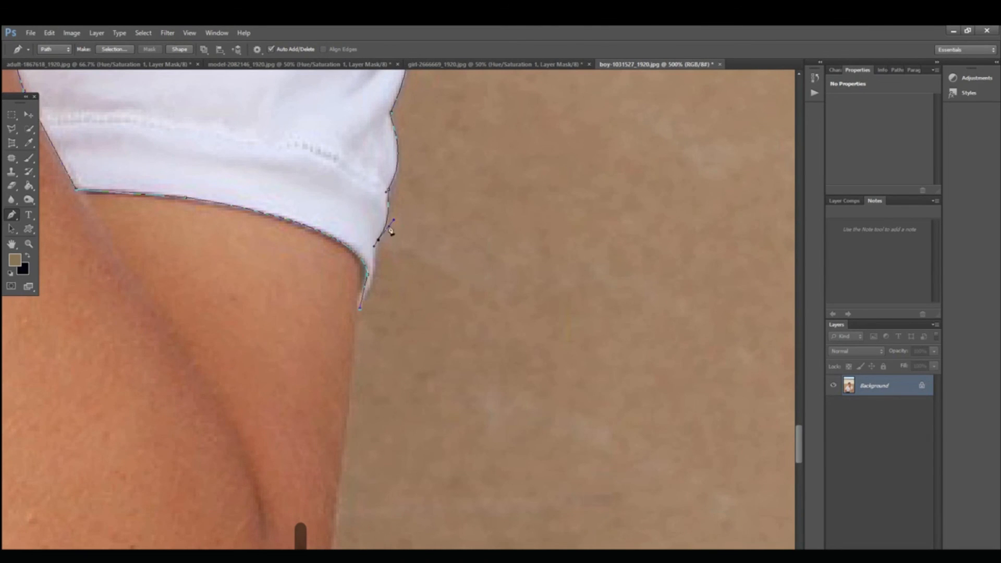
left_click(371, 283)
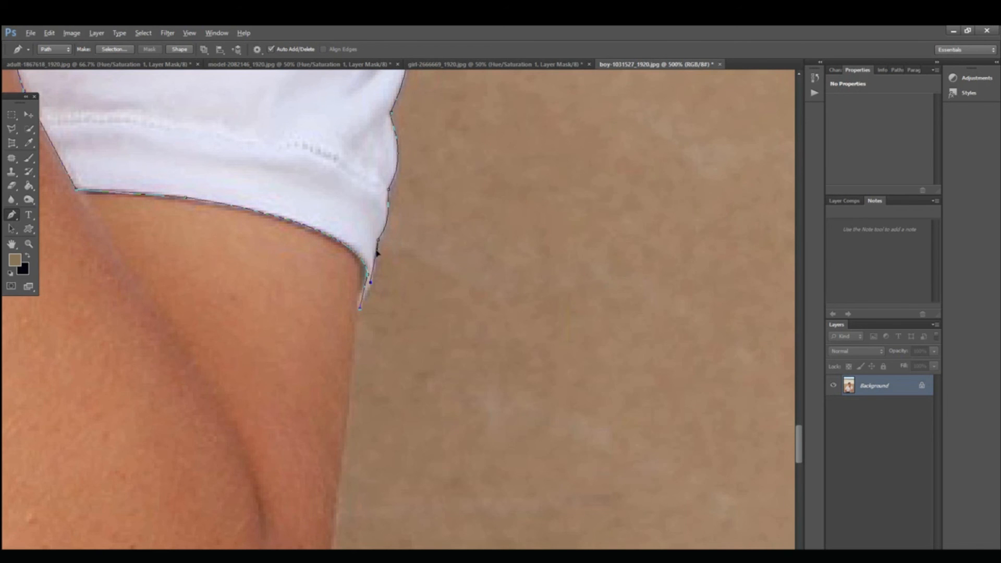
Step: Convert the shirt paths to a selection and copy it to a new layer named shirt, checking the cutout
scroll(382, 309, "down", 5)
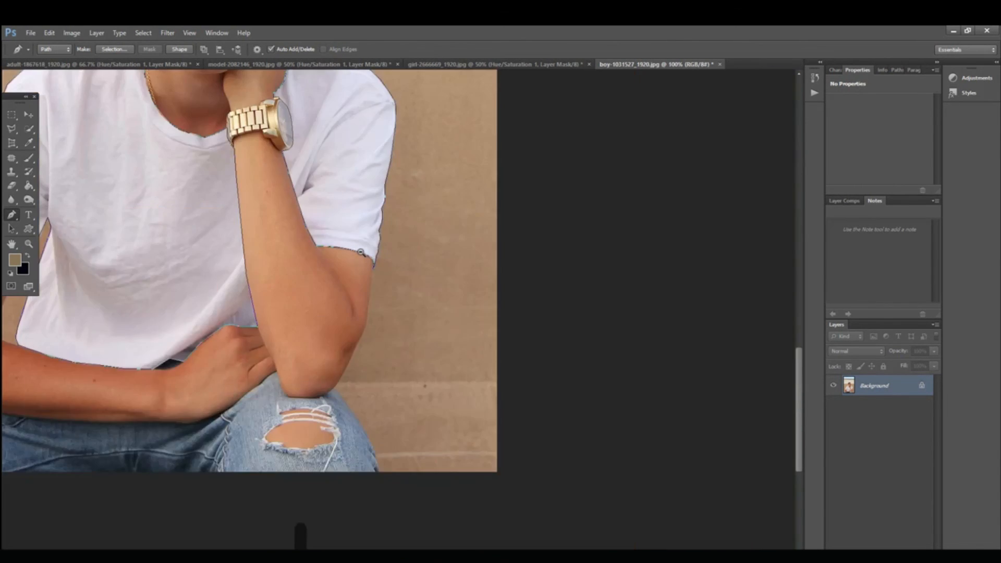
left_click(360, 252, "ctrl+alt")
left_click_drag(314, 240, 577, 348)
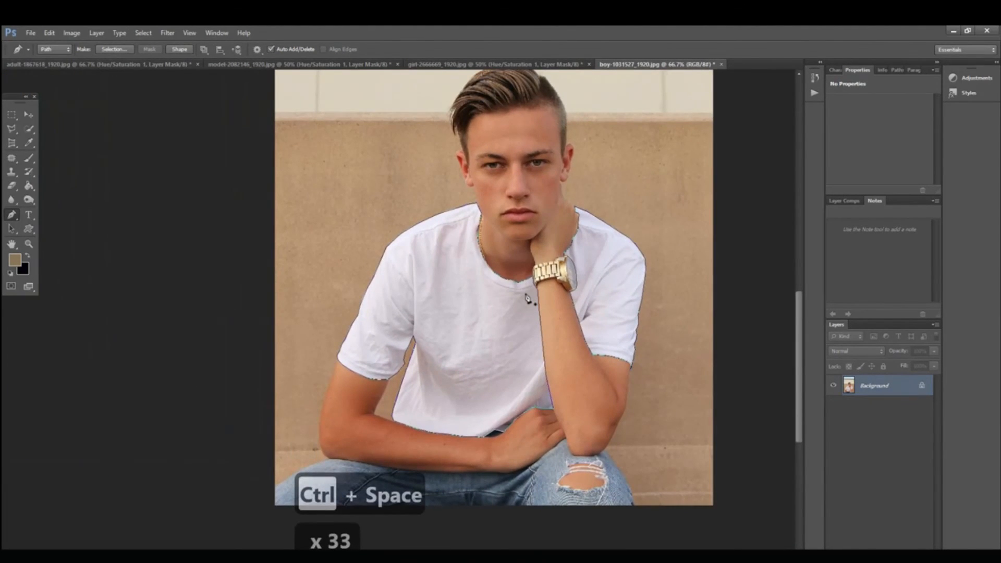
key("ctrl+Return")
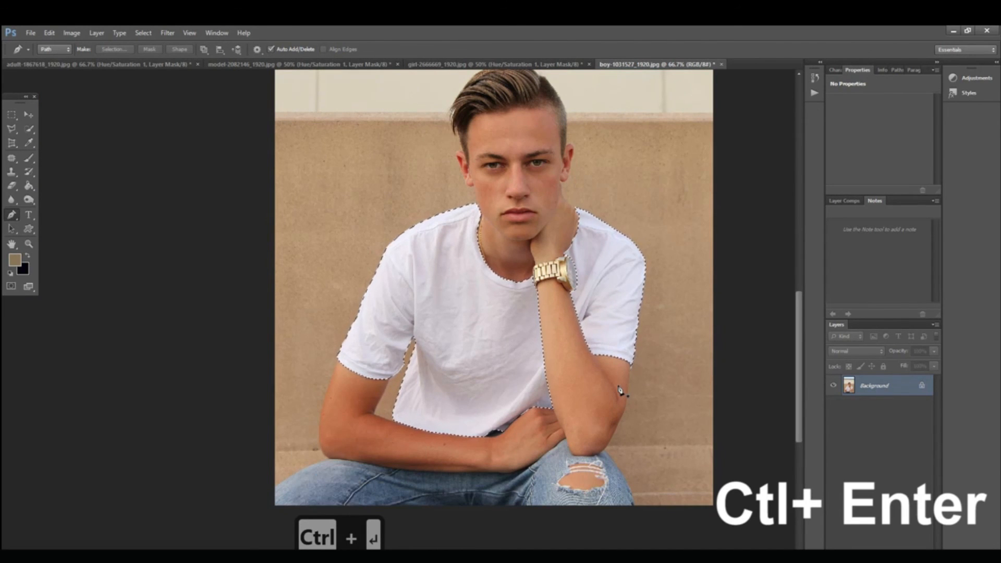
key("ctrl+j")
left_click(832, 407)
left_click(833, 406)
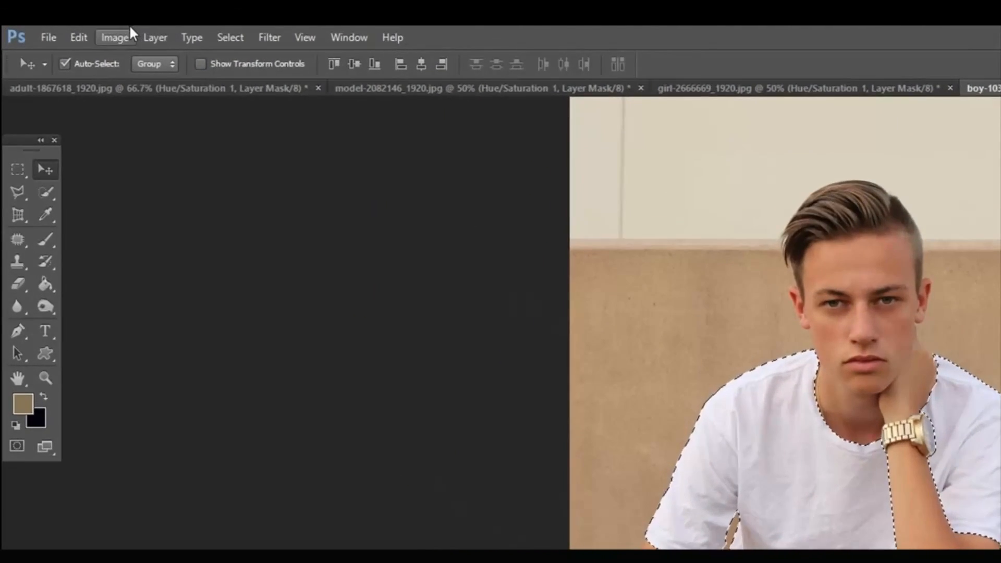
Step: Open the Hue/Saturation adjustment for the shirt layer and enable Colorize
left_click(119, 34)
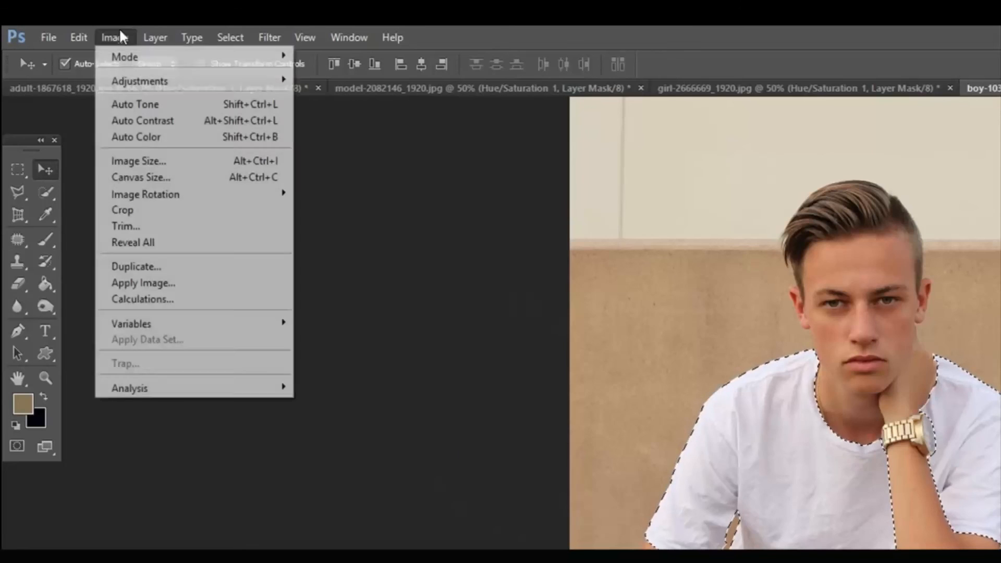
mouse_move(159, 82)
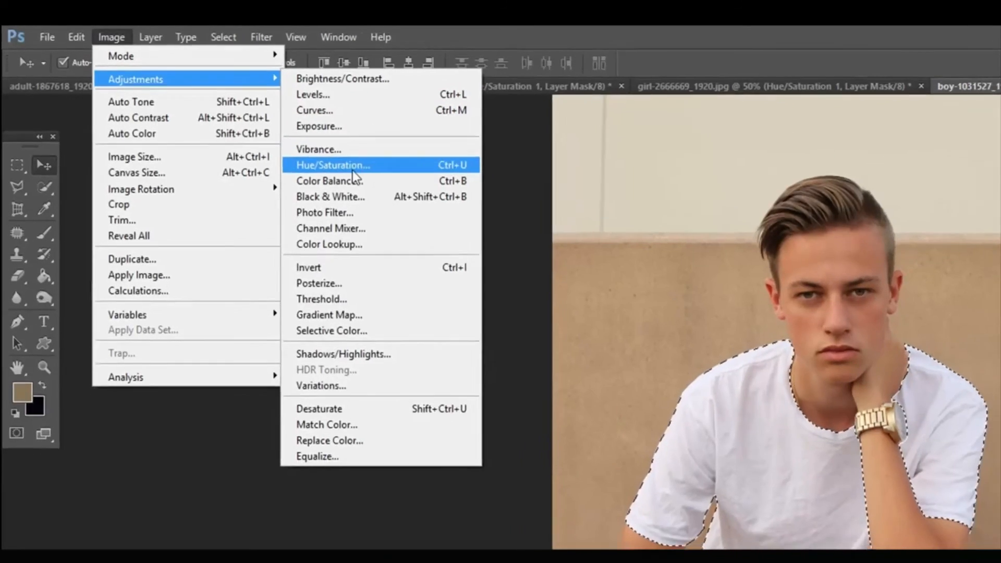
left_click(354, 171)
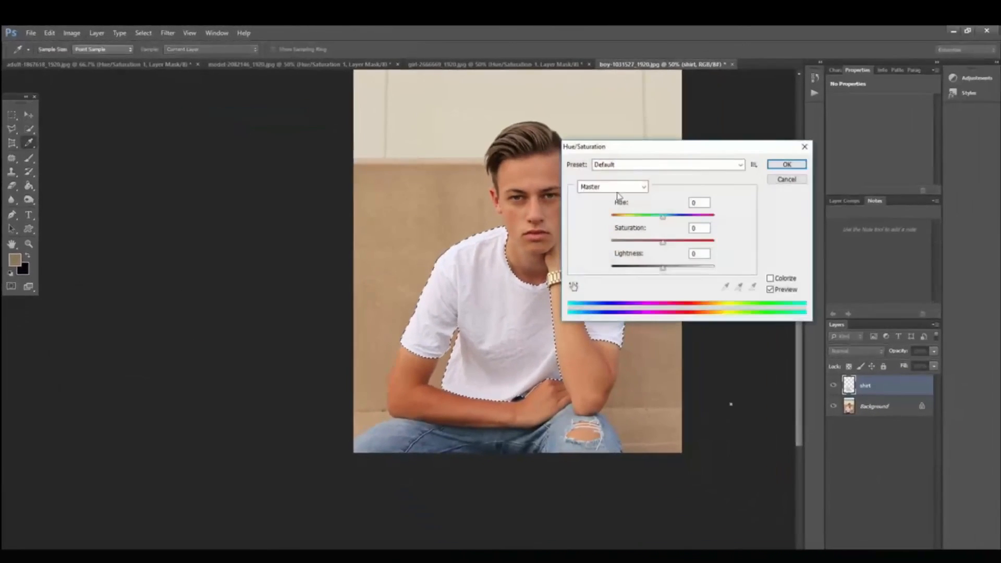
left_click(771, 279)
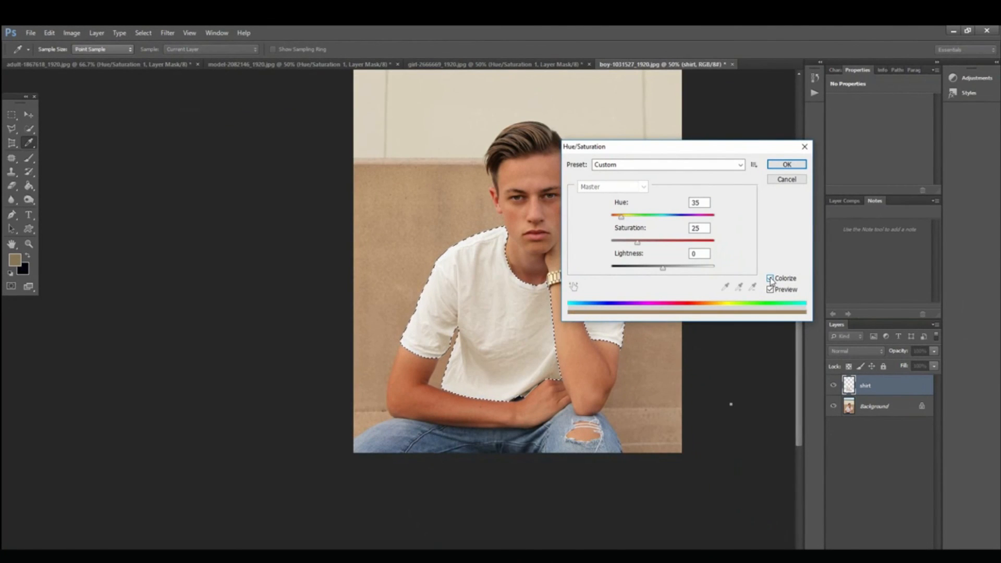
Step: Colorize the shirt blue with Hue 222, Saturation 51 and Lightness -21, apply it, and deselect
left_click_drag(620, 217, 654, 272)
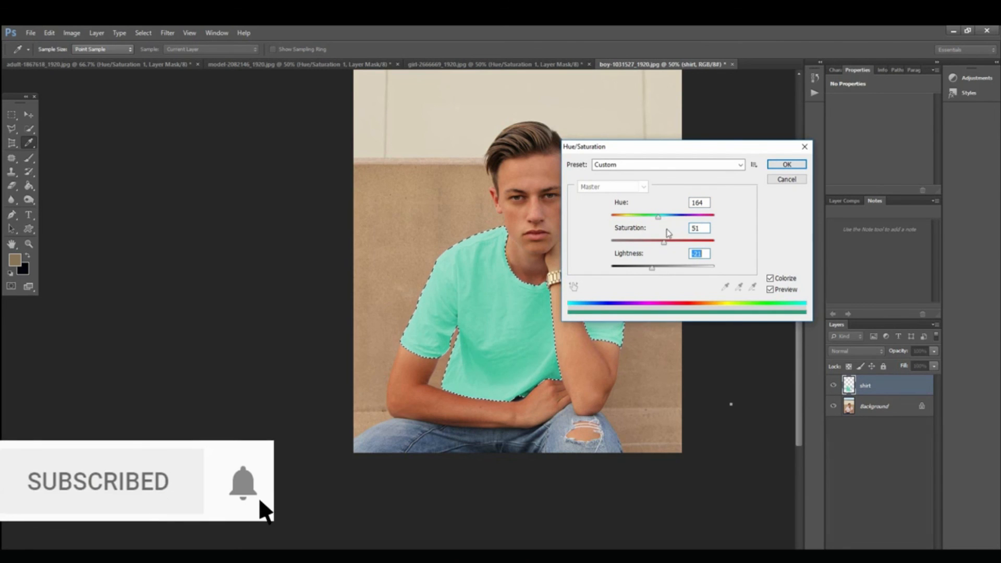
left_click_drag(657, 216, 674, 217)
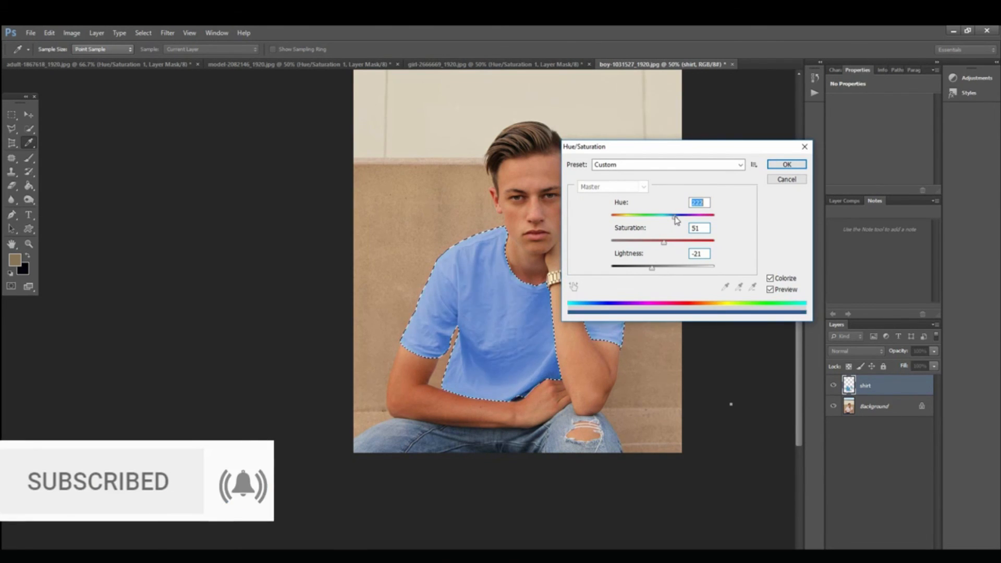
left_click(785, 165)
key("v")
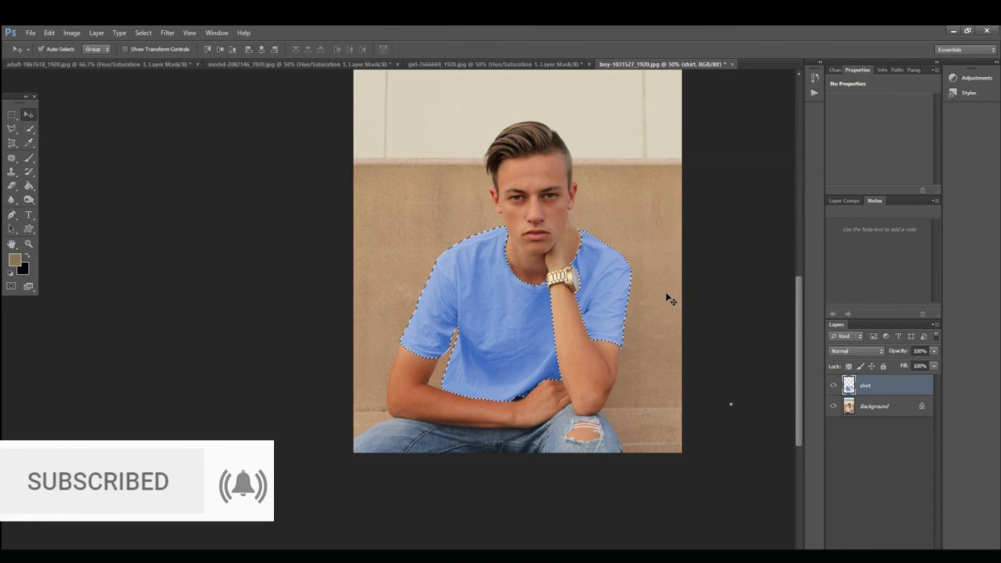
key("ctrl+d")
Step: Compare the shirt before and after recoloring by switching the shirt layer's visibility off and on repeatedly
key("ctrl+space")
left_click(598, 303, "ctrl+alt")
left_click_drag(599, 303, 450, 390)
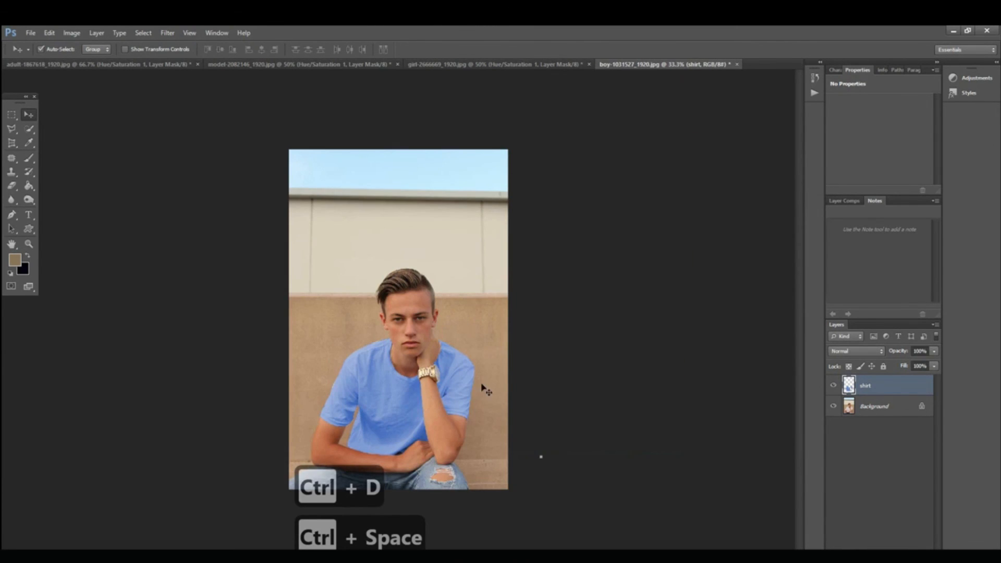
left_click(834, 386)
left_click(833, 386)
left_click(834, 385)
left_click(833, 386)
left_click(834, 386)
left_click(833, 386)
left_click(833, 386)
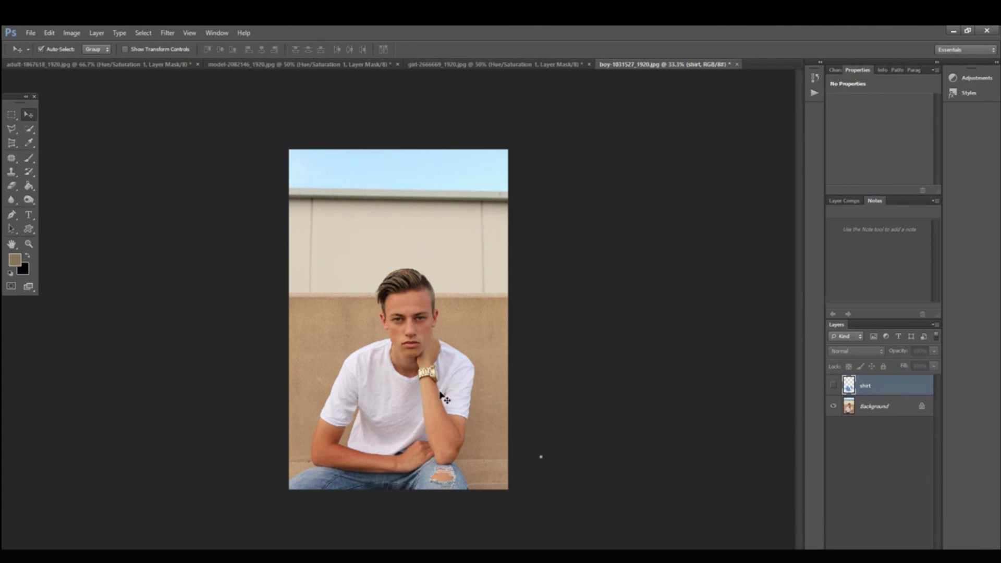